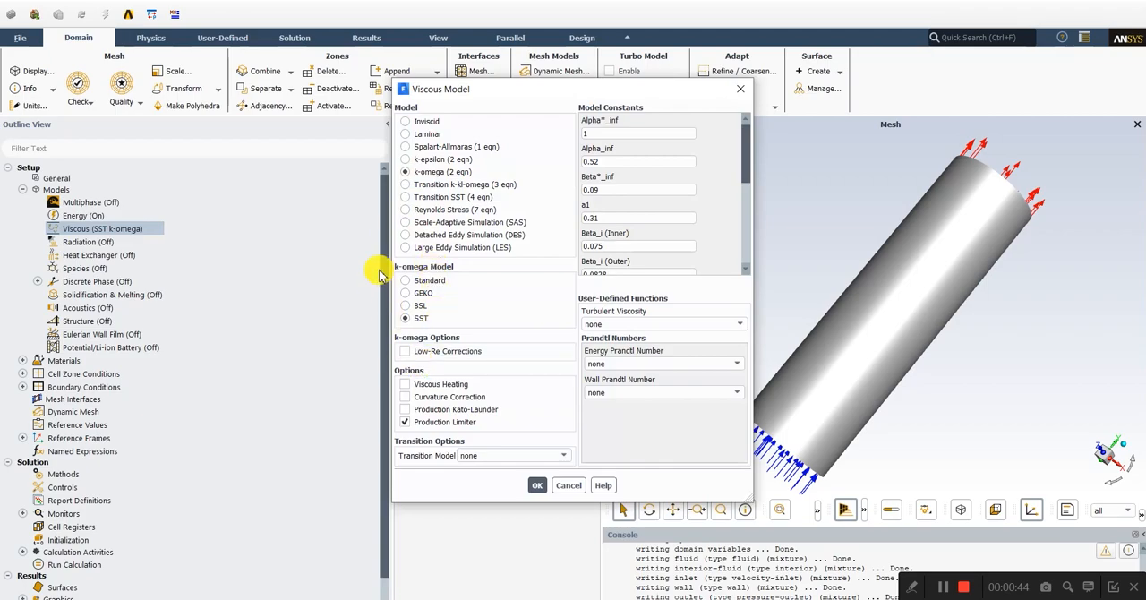
Step: Set the viscous model to standard k-epsilon (2 eqn) with Standard Wall Functions
click(428, 158)
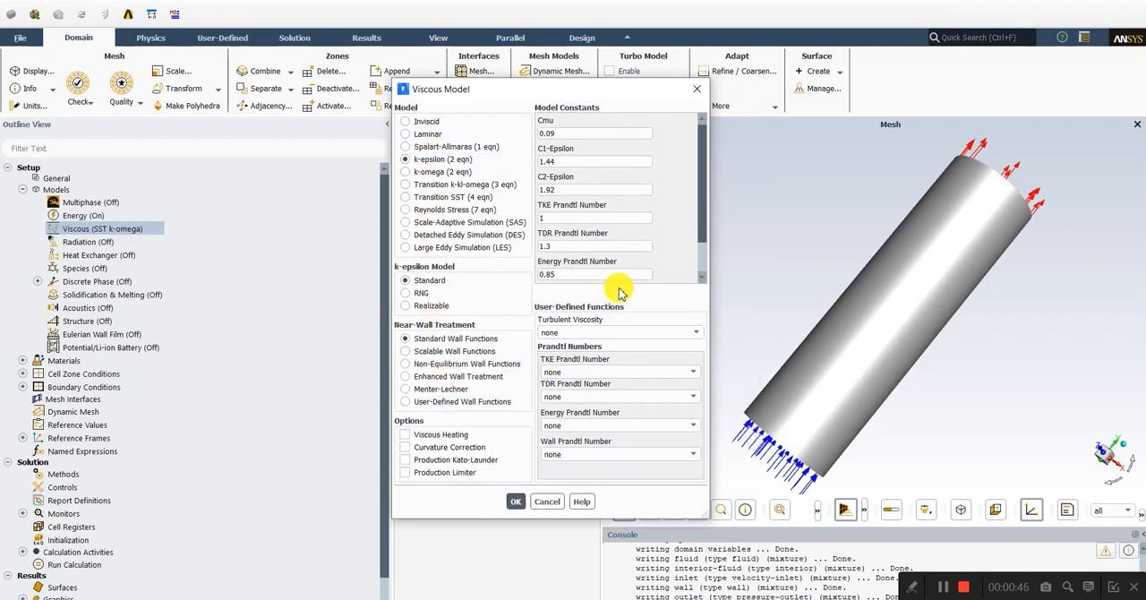
click(513, 502)
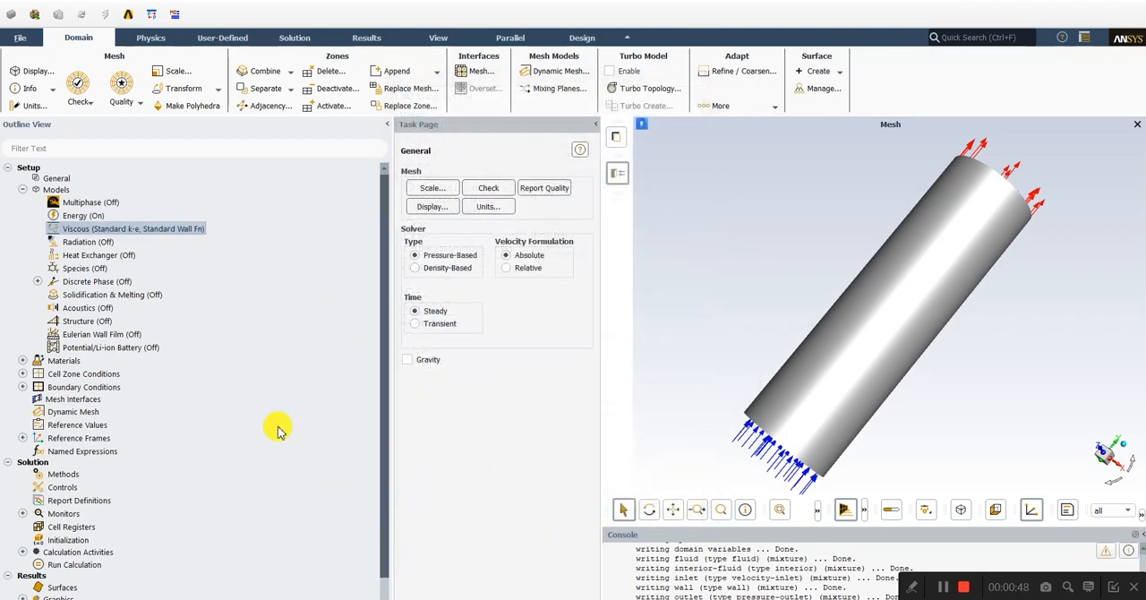
click(23, 190)
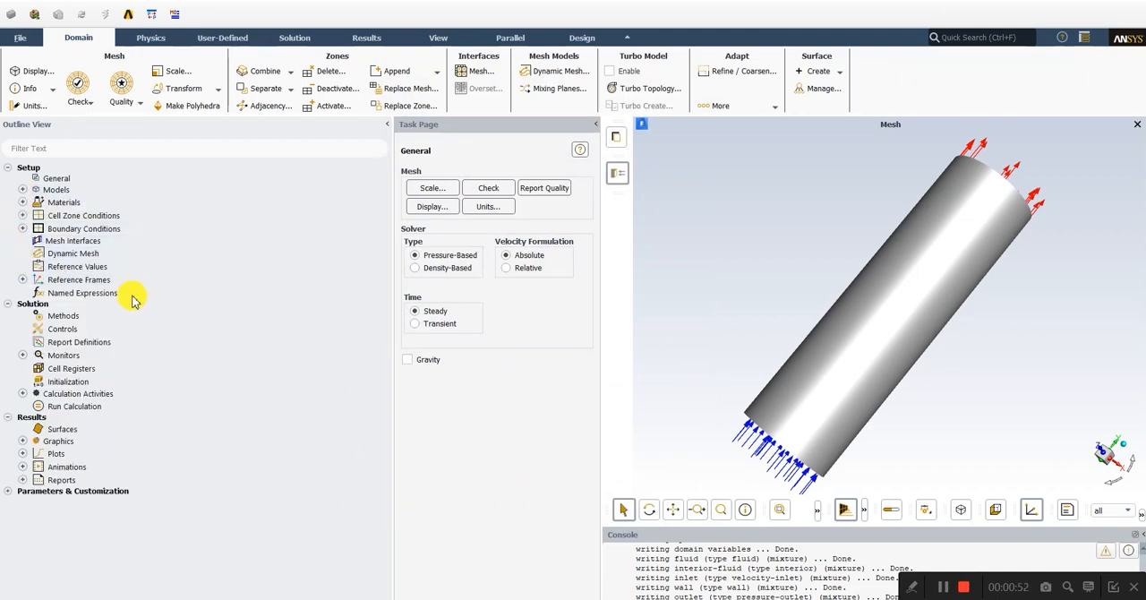
Step: Copy water-liquid (h2o<l>) from the Fluent database into the case's fluid materials
click(23, 202)
double_click(72, 218)
double_click(79, 229)
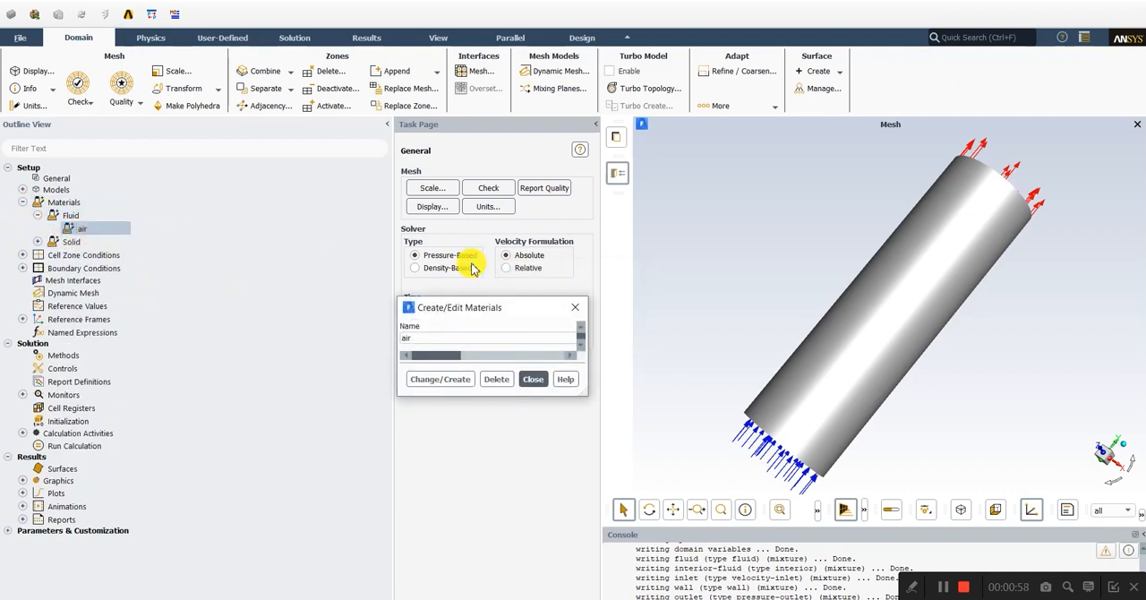
click(792, 210)
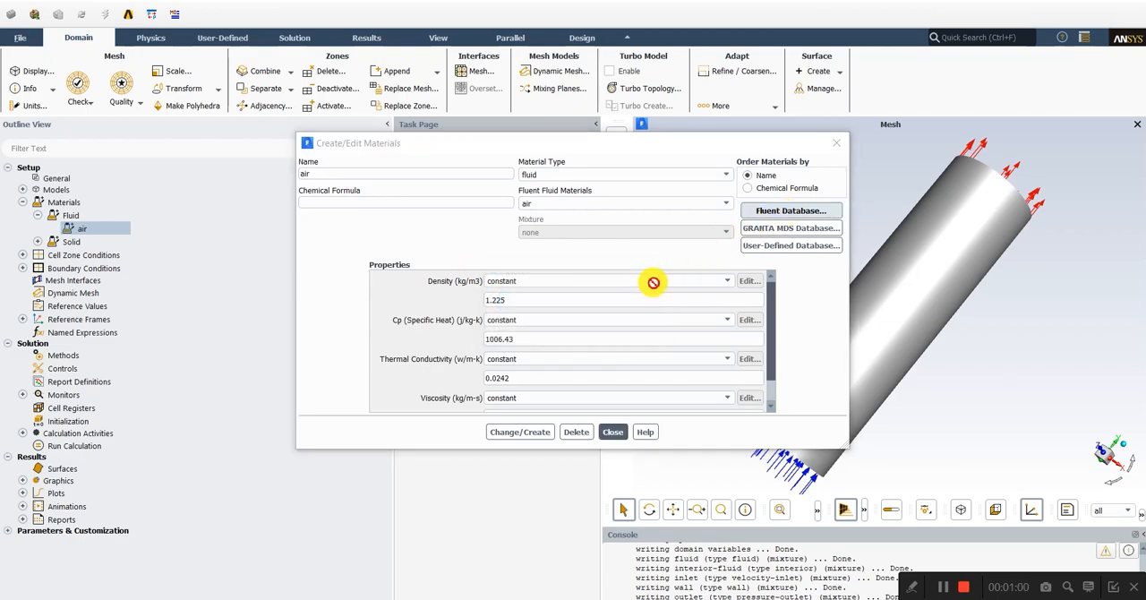
drag(610, 351, 610, 399)
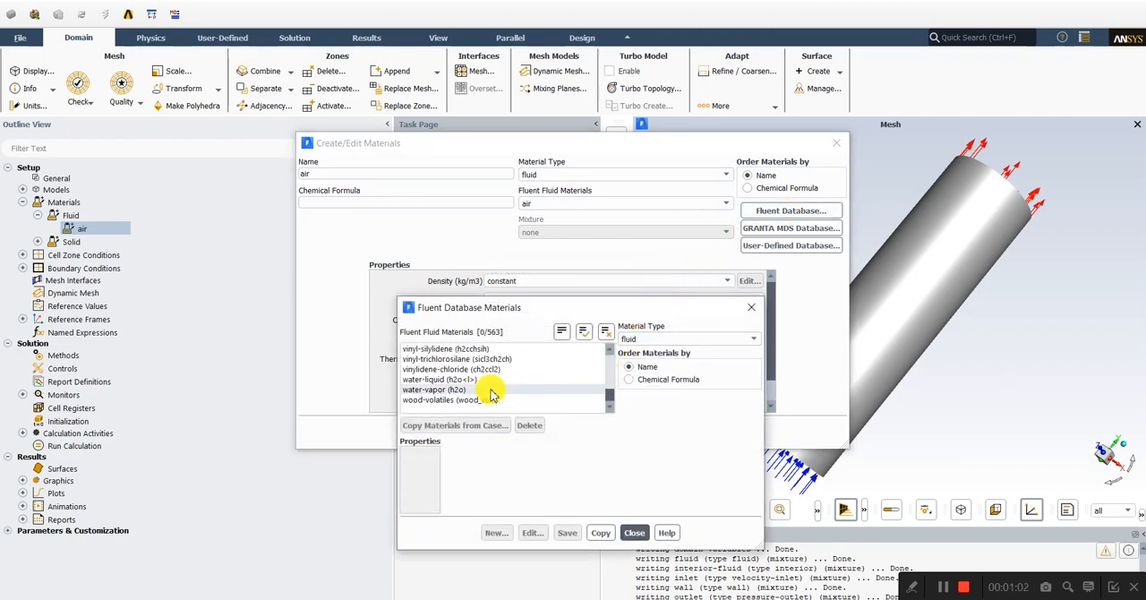
click(443, 380)
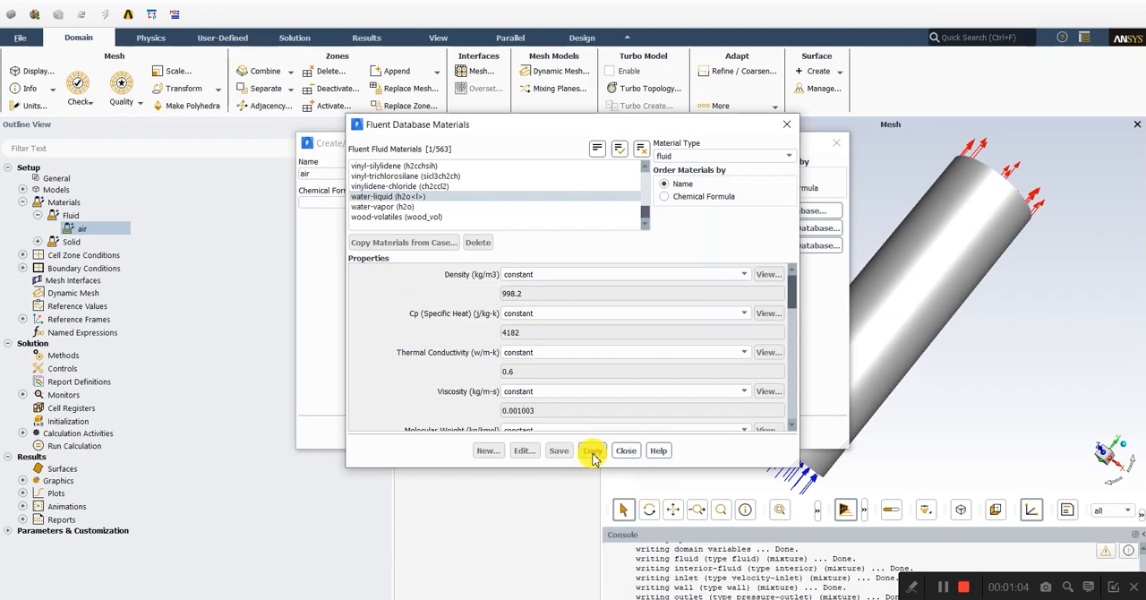
click(592, 453)
click(609, 431)
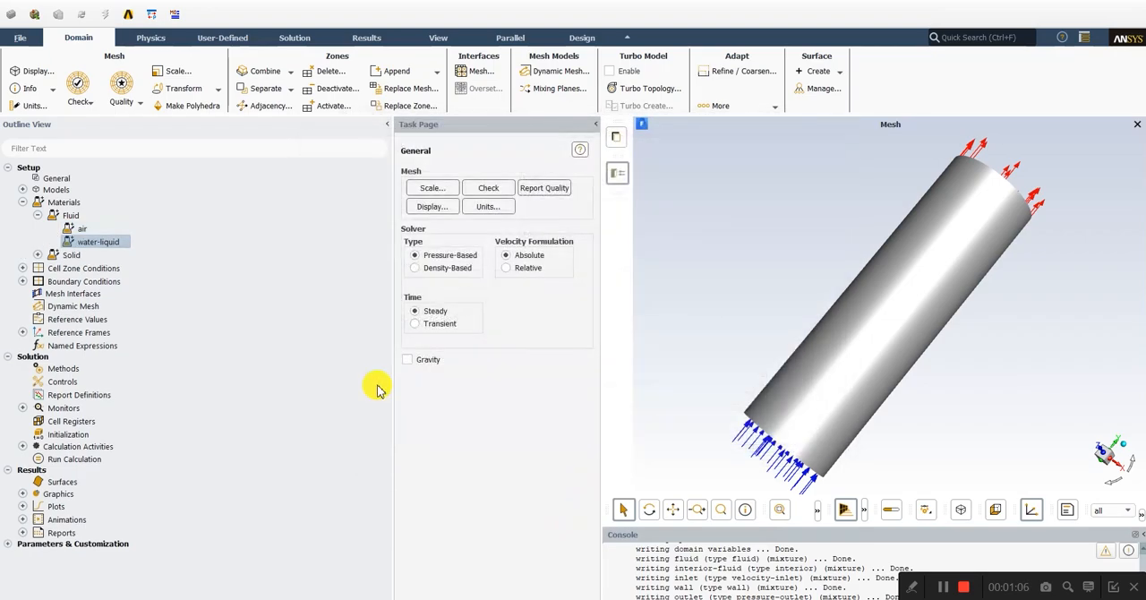
Step: Assign water-liquid as the material of the fluid cell zone and apply the change
click(65, 269)
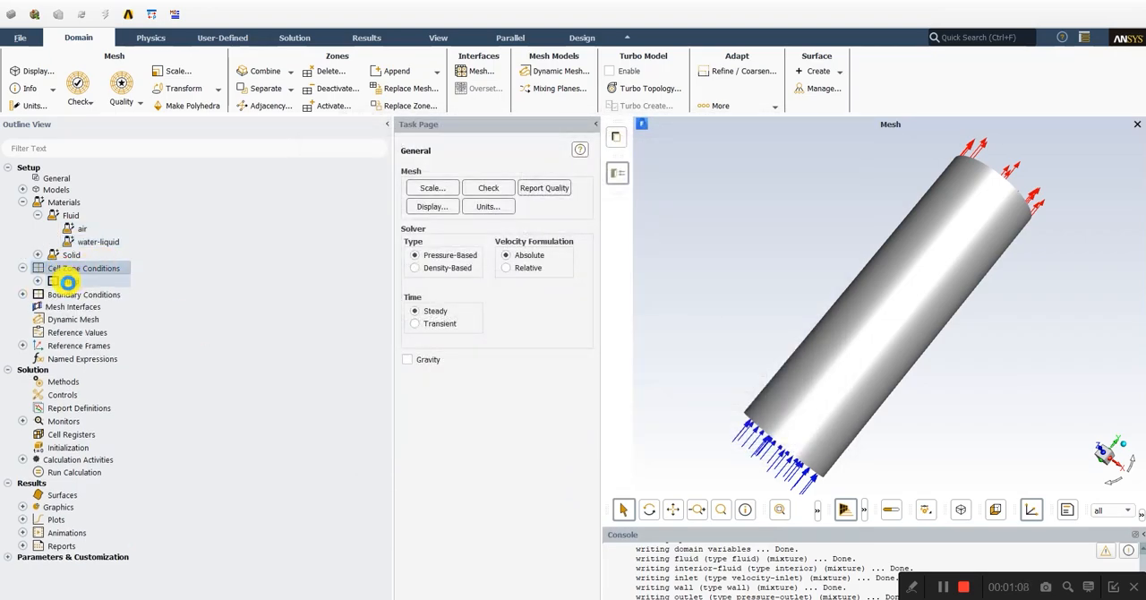
click(411, 194)
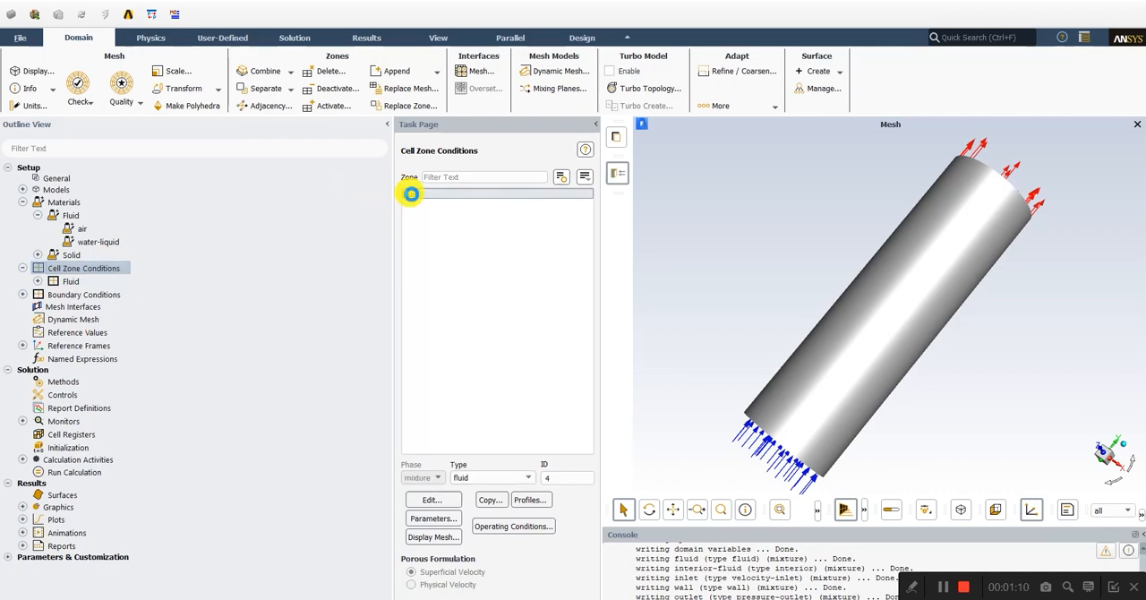
double_click(451, 402)
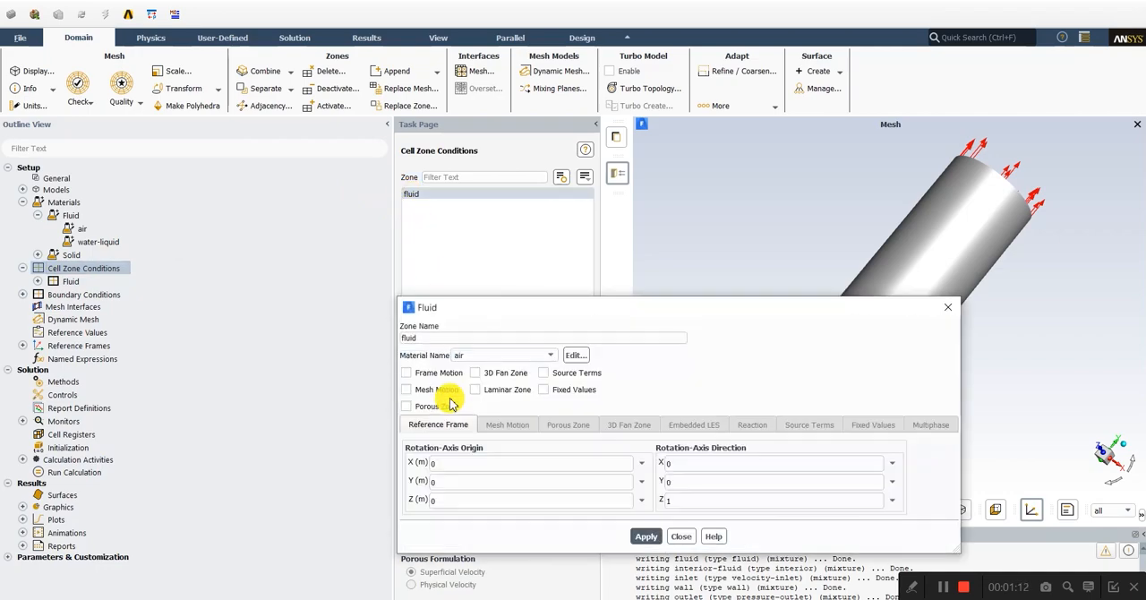
click(504, 358)
click(493, 378)
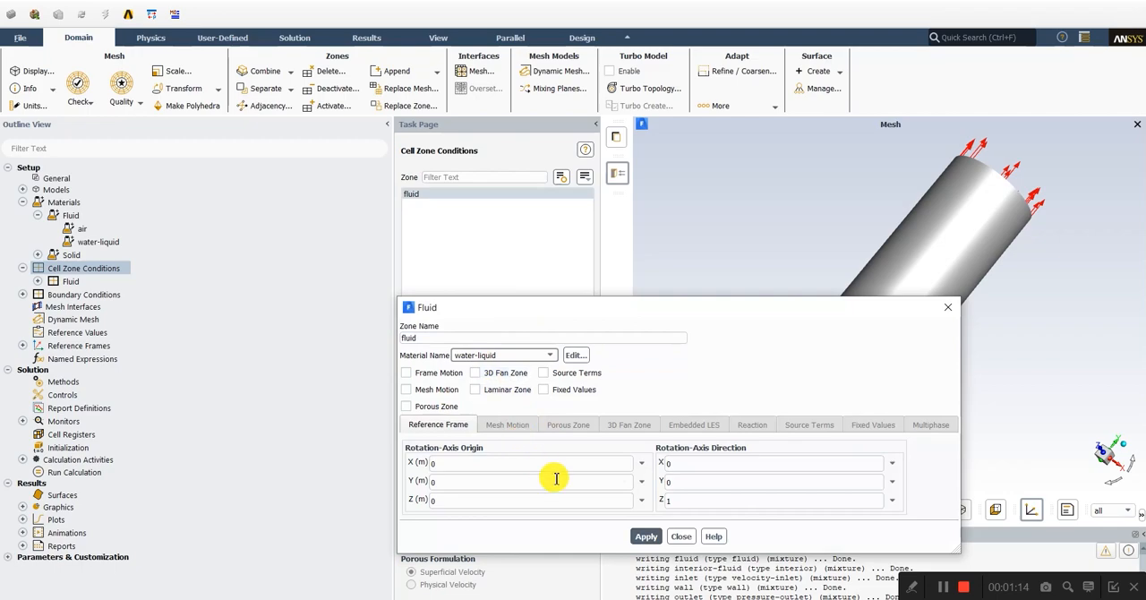
click(644, 535)
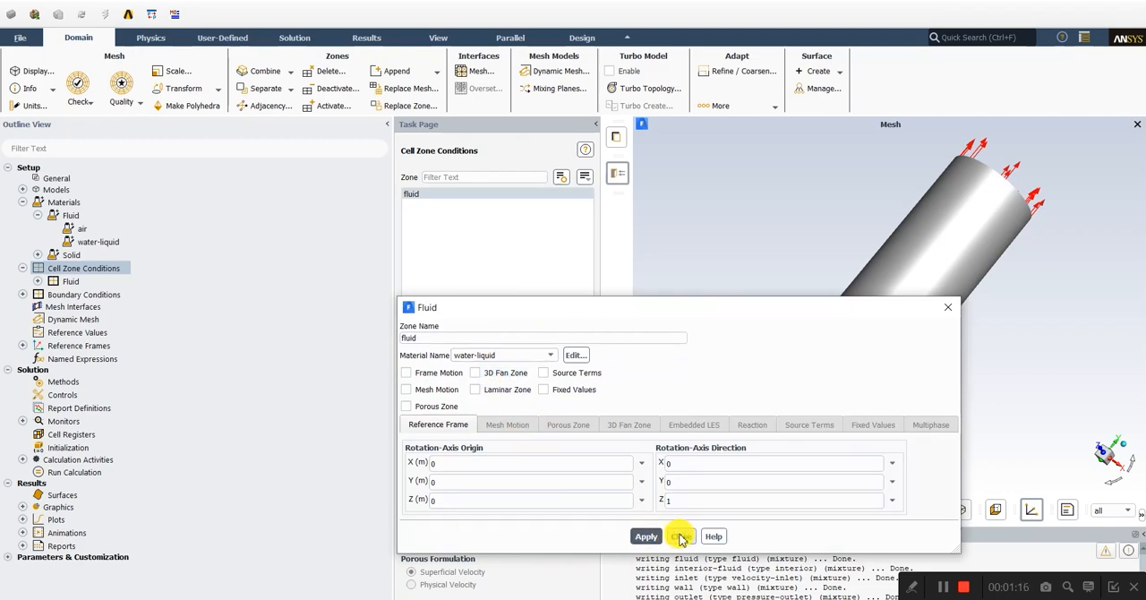
click(681, 535)
Step: Delete air from the fluid materials and confirm the deletion
right_click(81, 230)
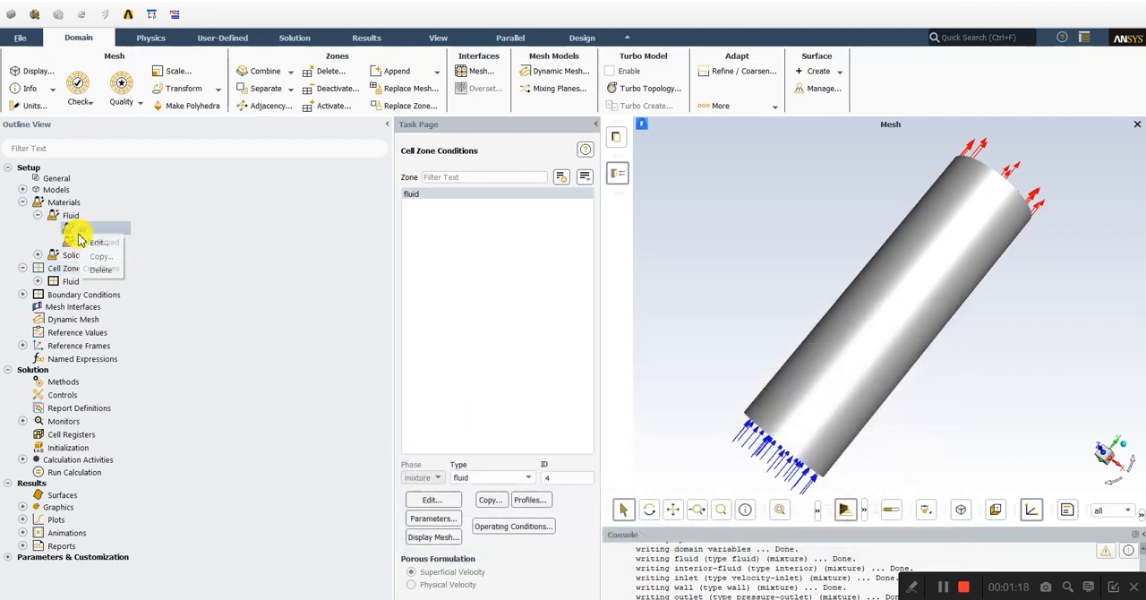
click(101, 271)
click(549, 328)
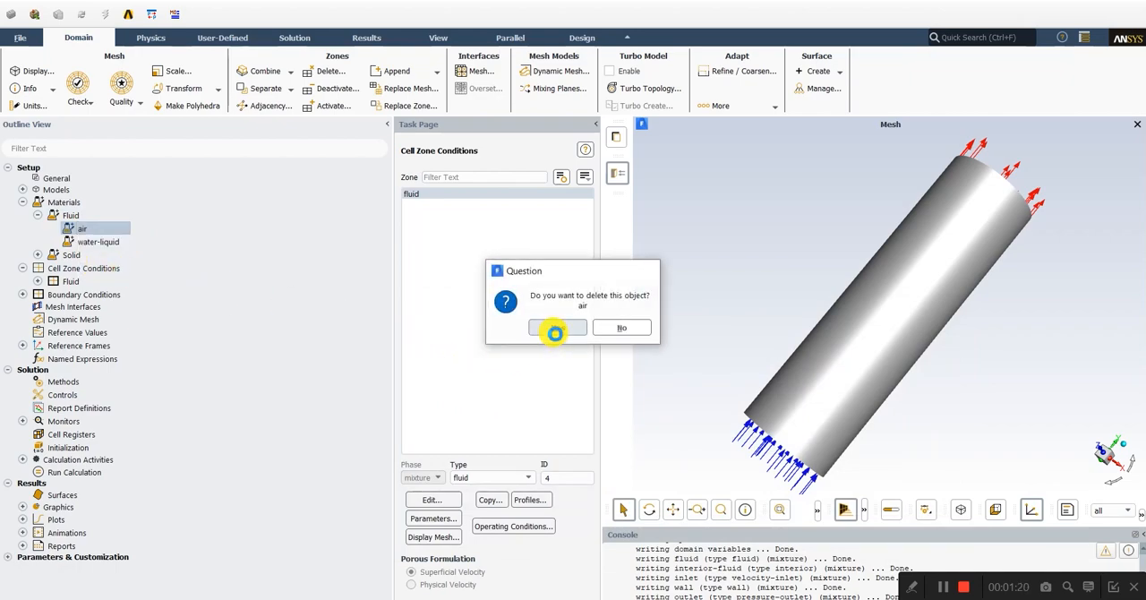
click(23, 202)
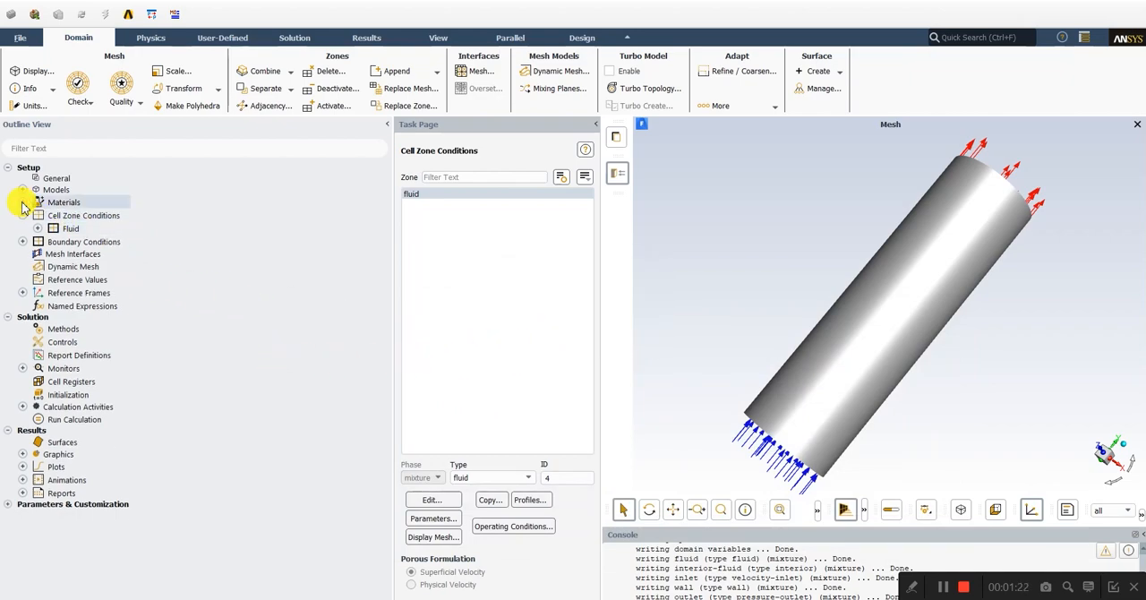
Step: Create an input parameter V_Inlet defined as 0.1 [m s^-1] for the velocity magnitude of the inlet boundary
click(22, 216)
click(23, 229)
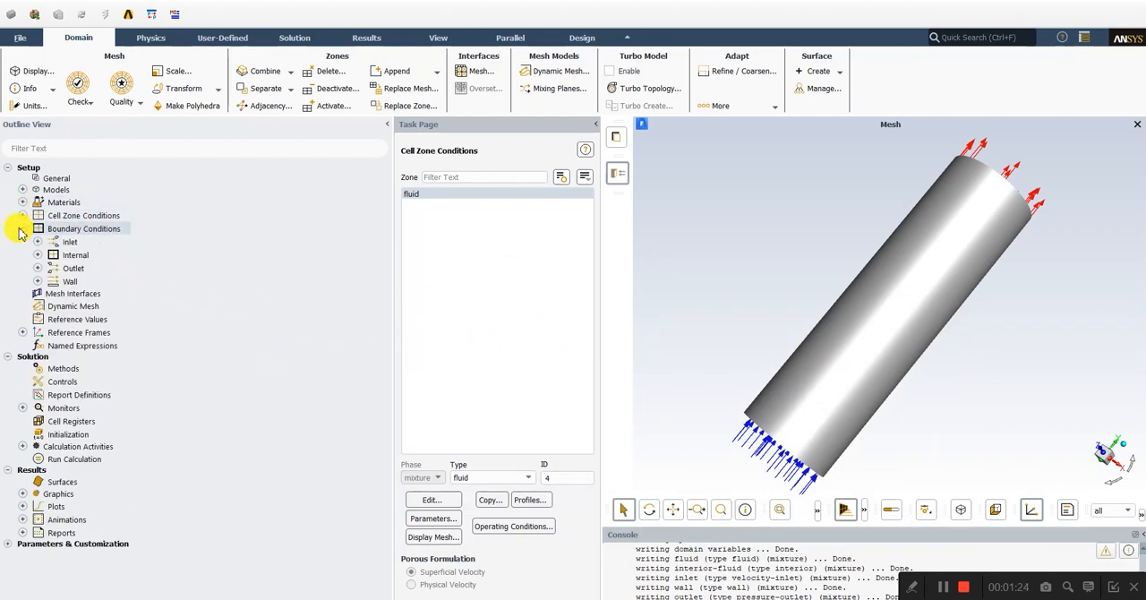
click(37, 242)
click(108, 255)
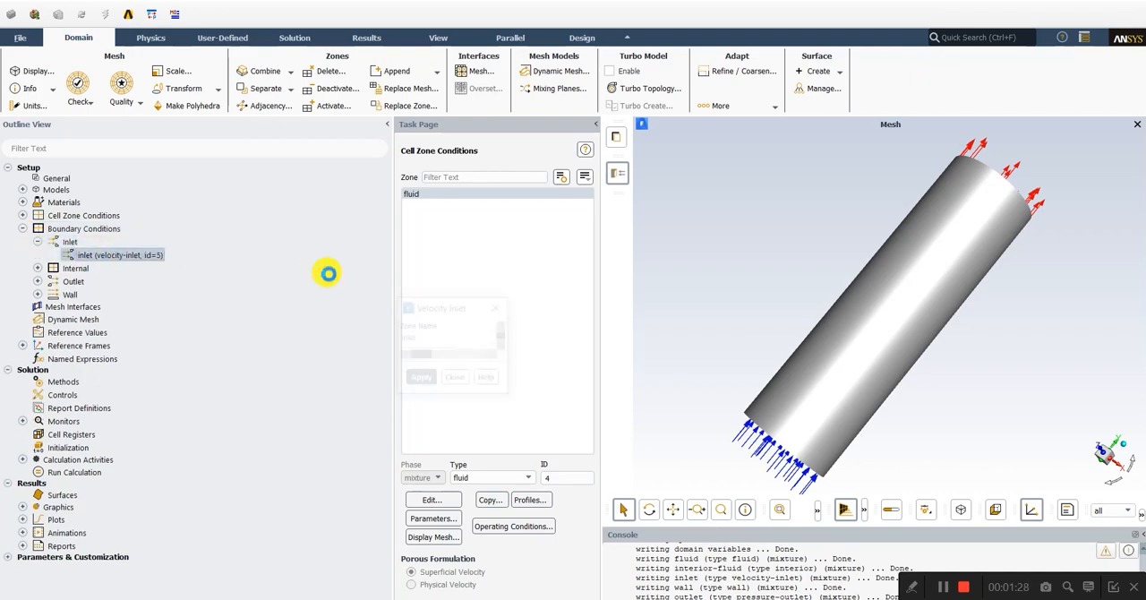
drag(470, 308, 374, 166)
click(658, 276)
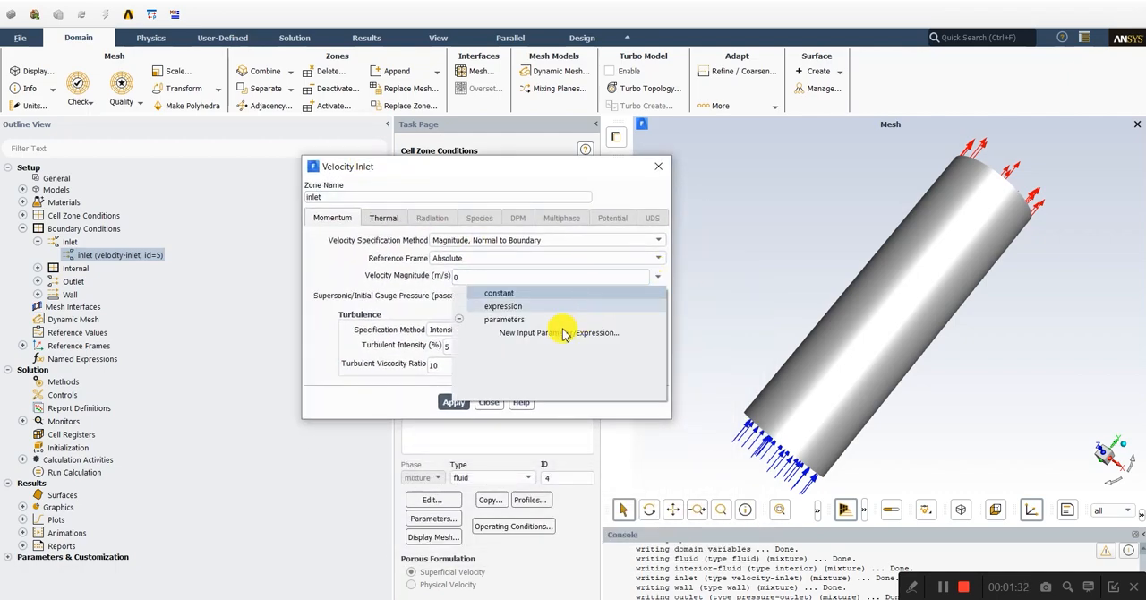
click(548, 336)
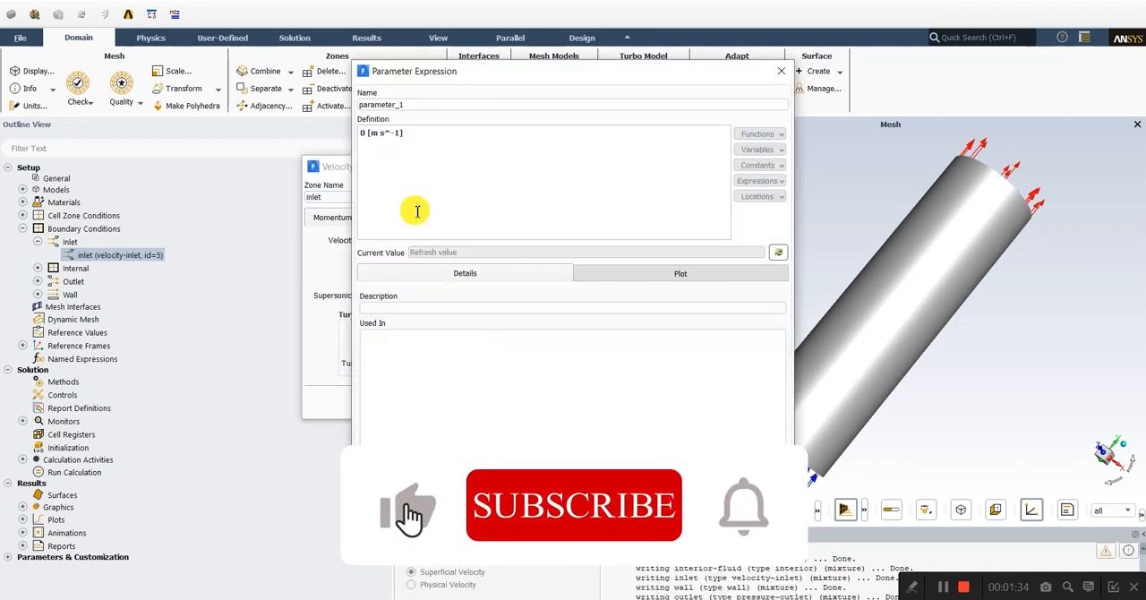
drag(414, 106, 363, 106)
text(V_Inlet)
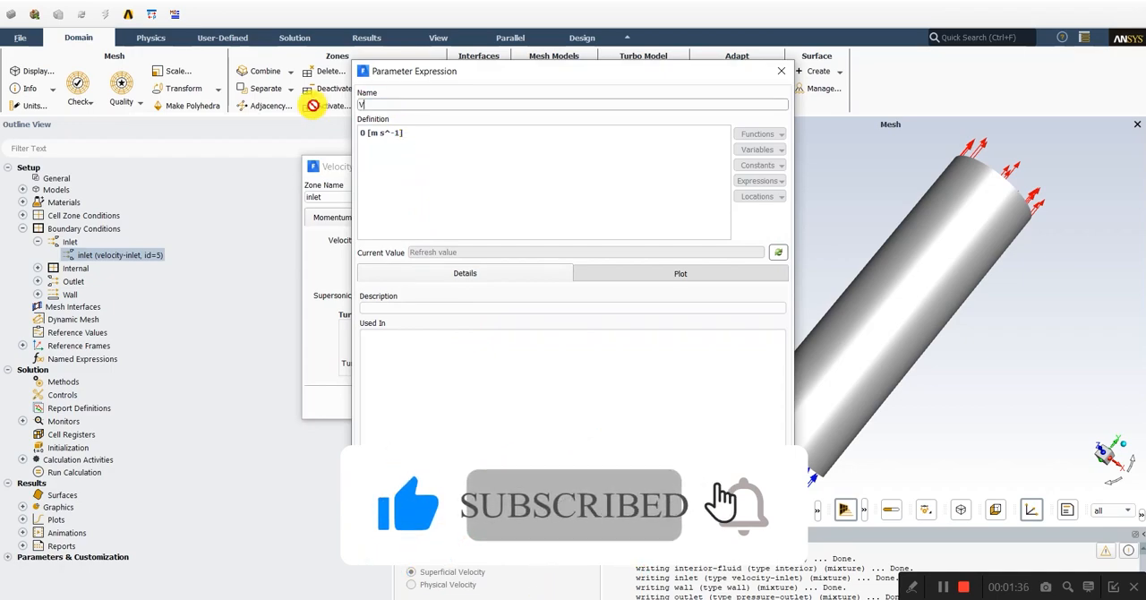
click(366, 131)
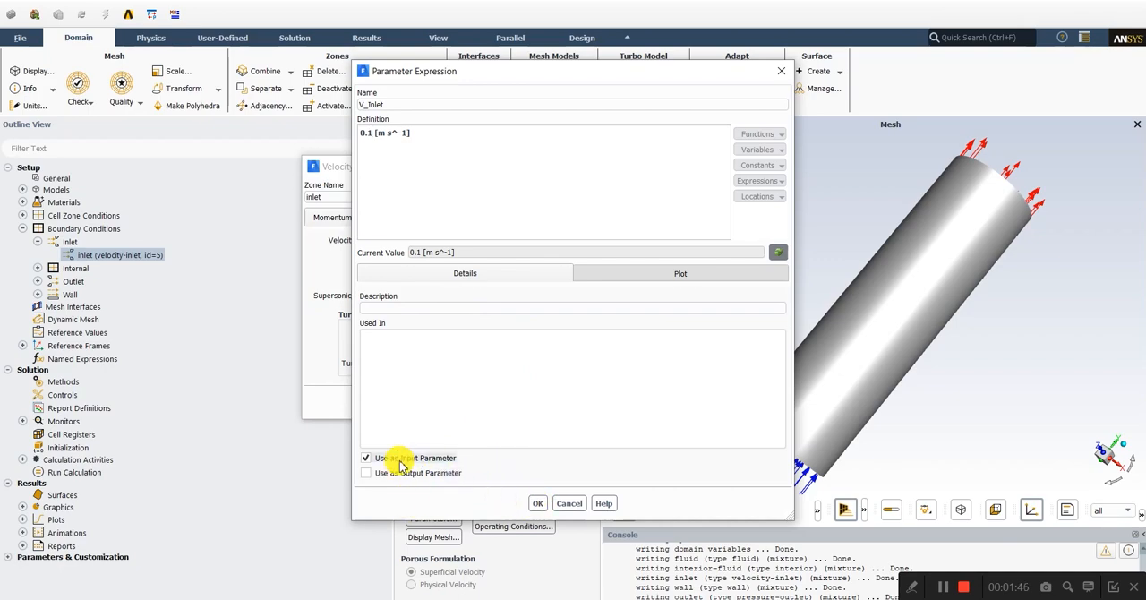
click(538, 503)
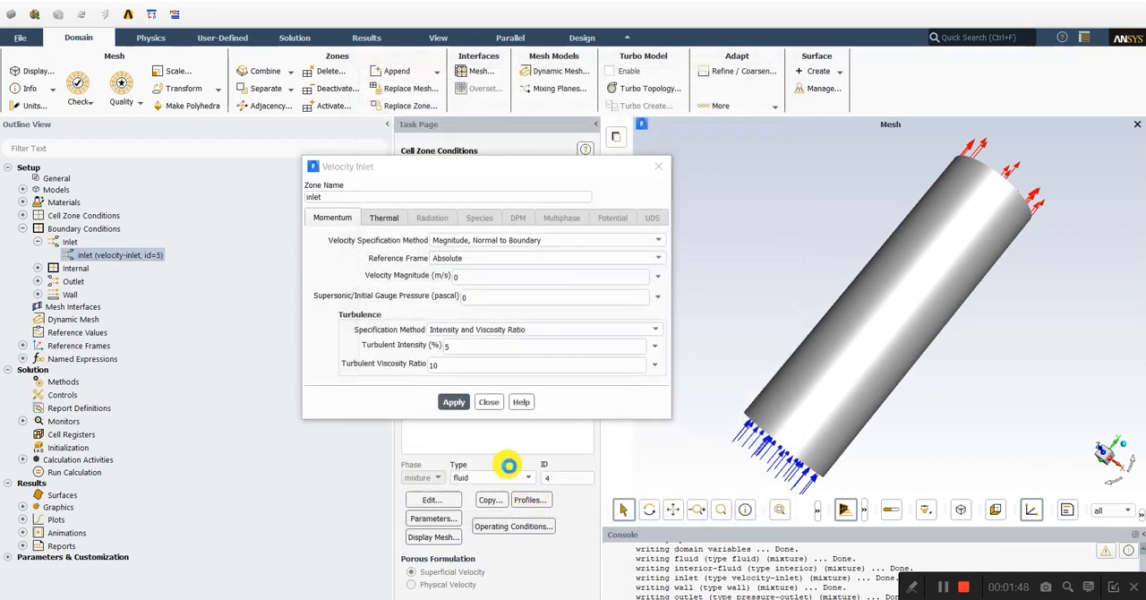
Step: Create an input parameter T_Inlet defined as 300 [K] for the inlet temperature, and apply the inlet settings
click(383, 218)
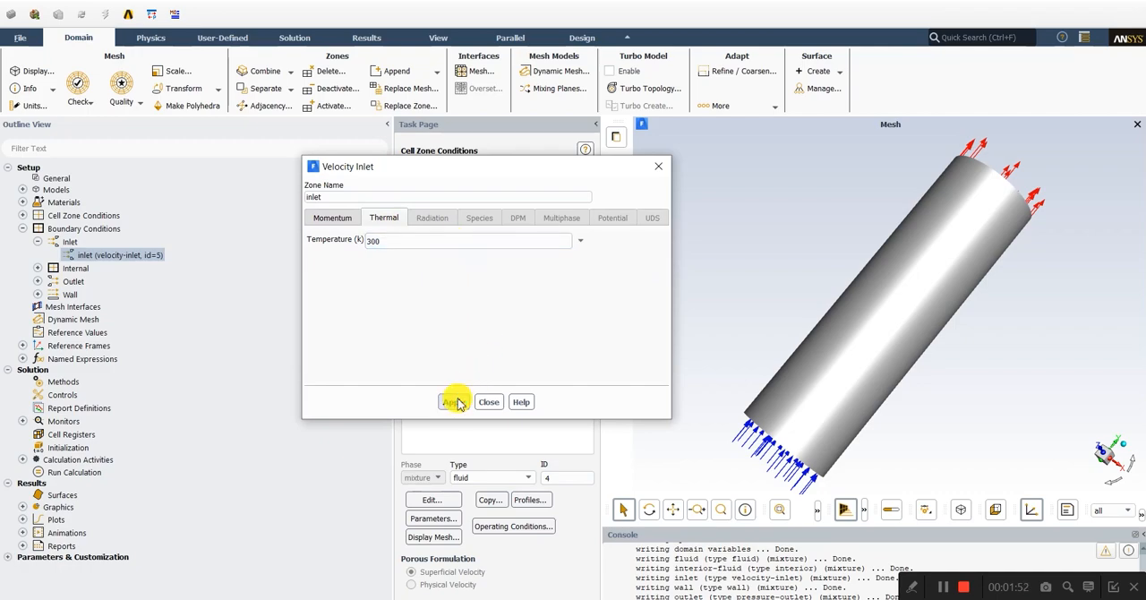
click(581, 240)
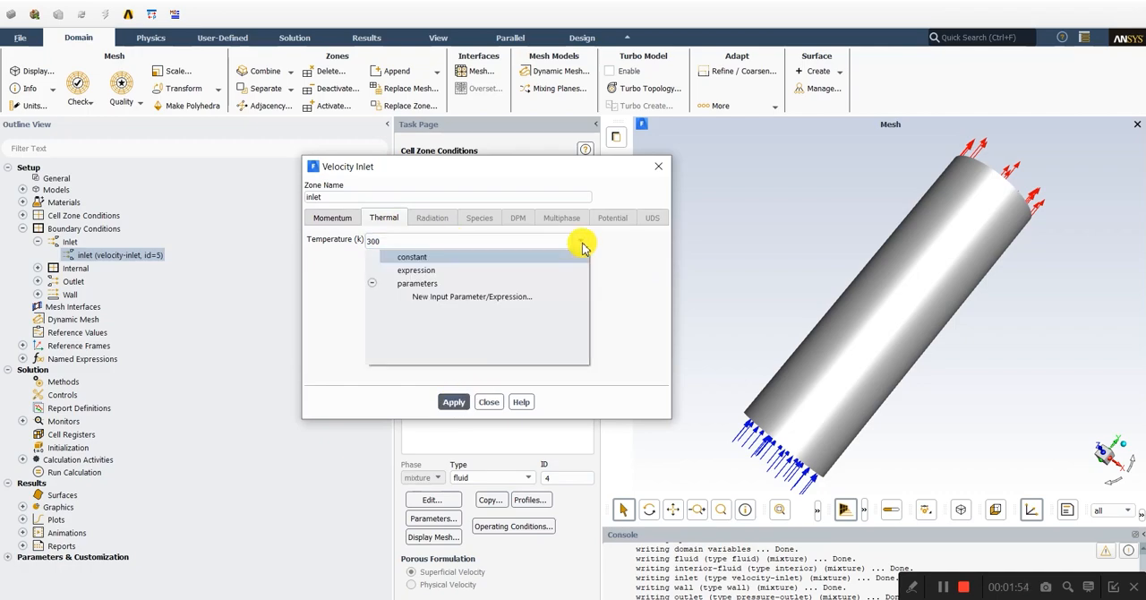
click(442, 297)
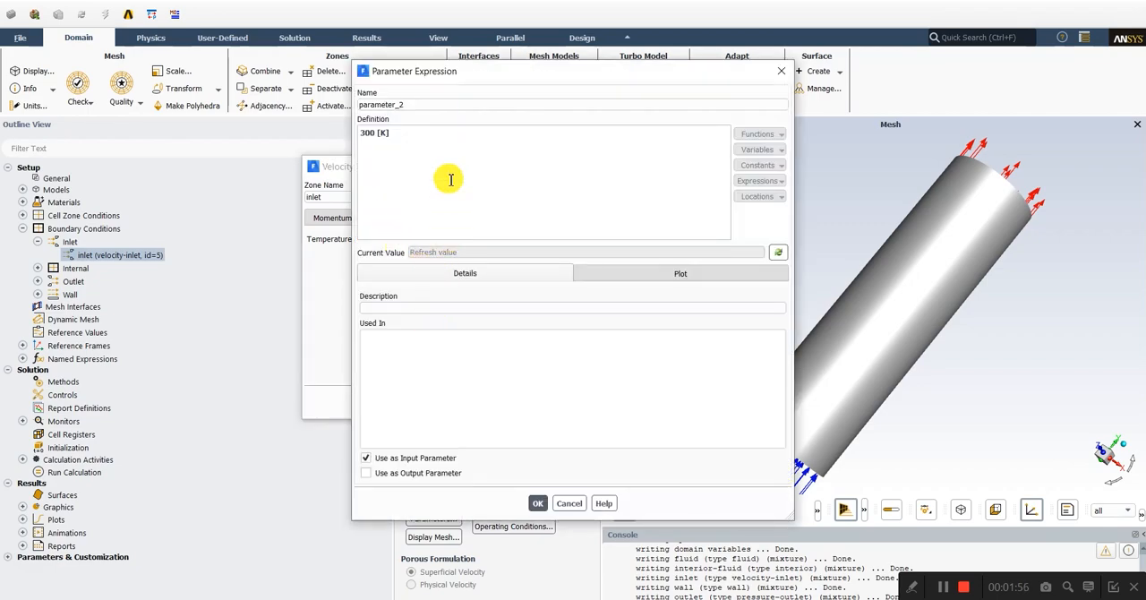
drag(410, 105, 267, 102)
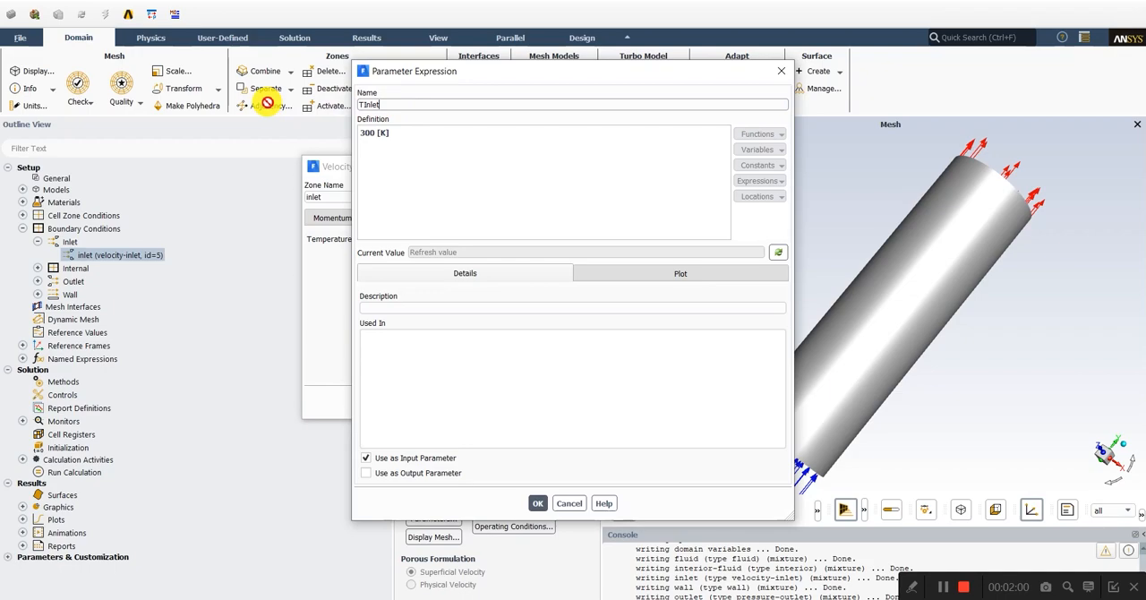
double_click(369, 108)
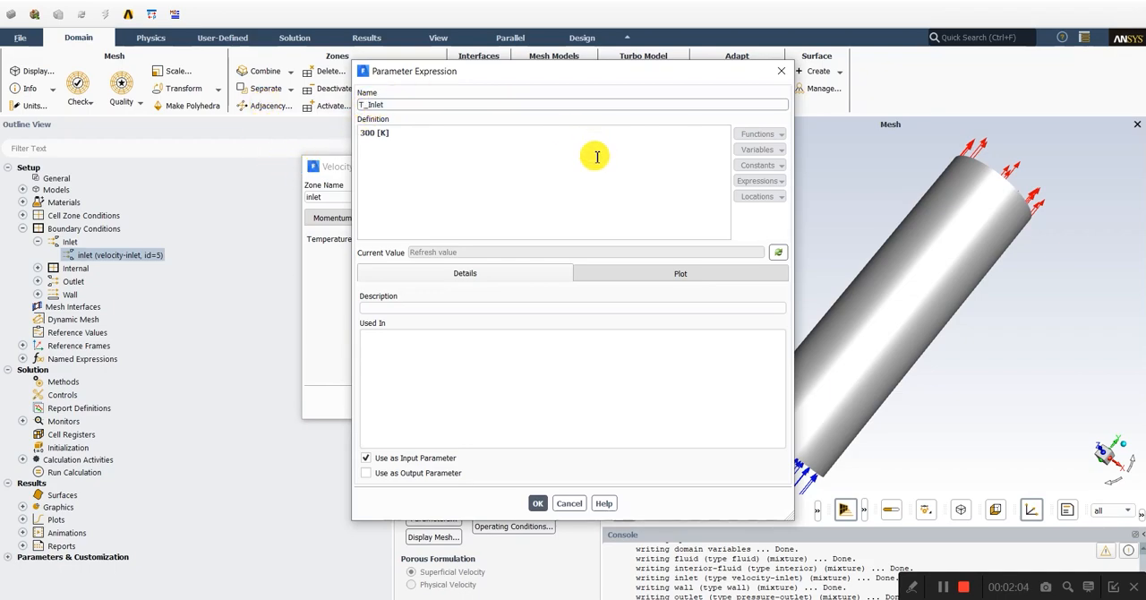
click(777, 254)
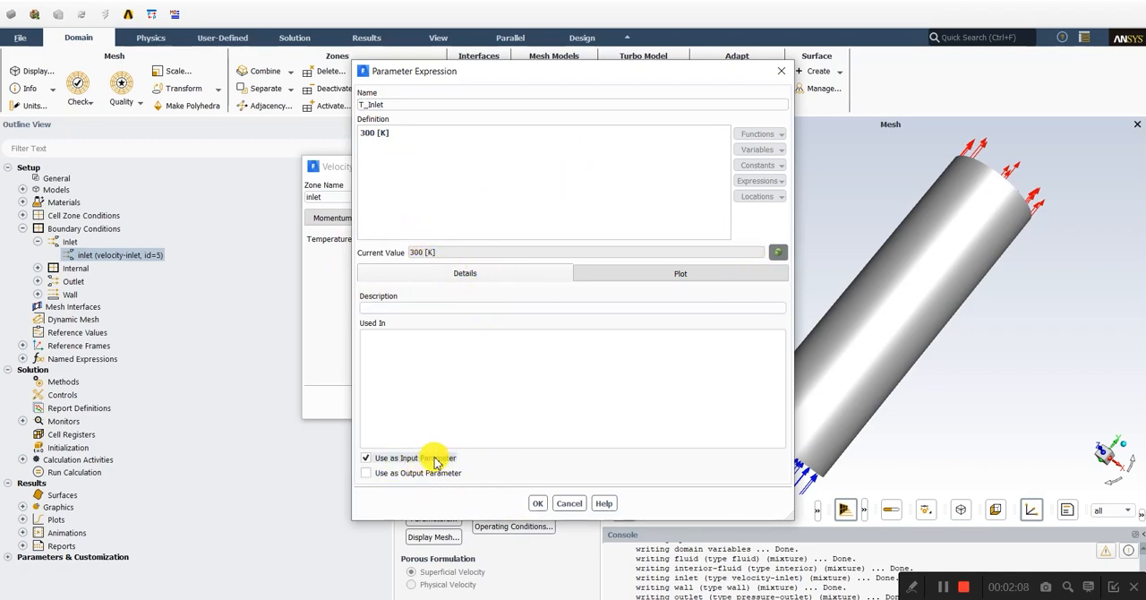
click(542, 505)
click(455, 401)
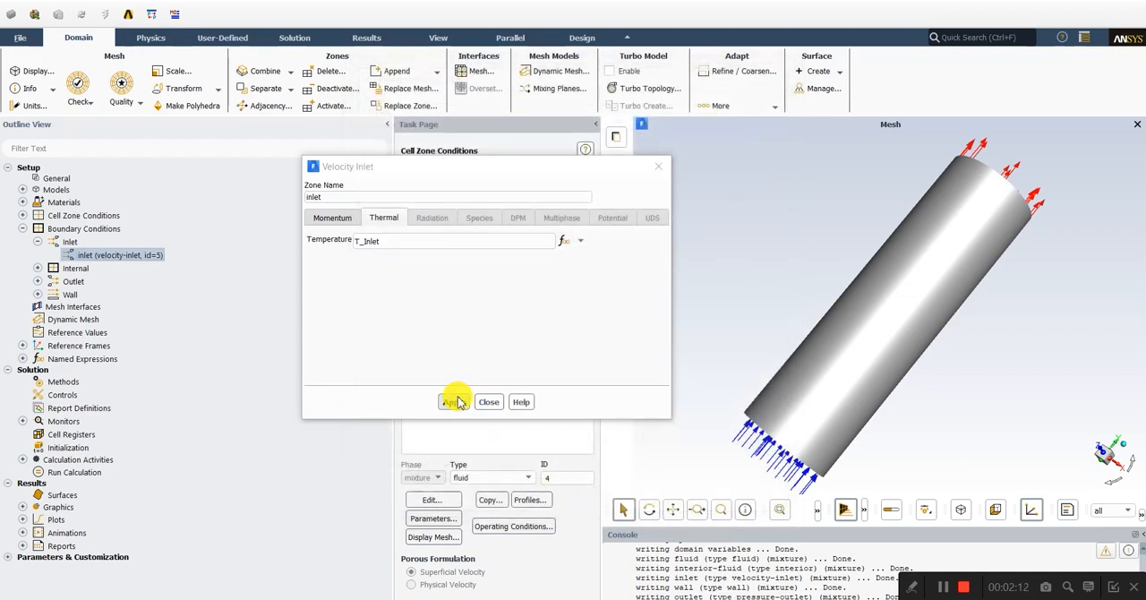
click(454, 402)
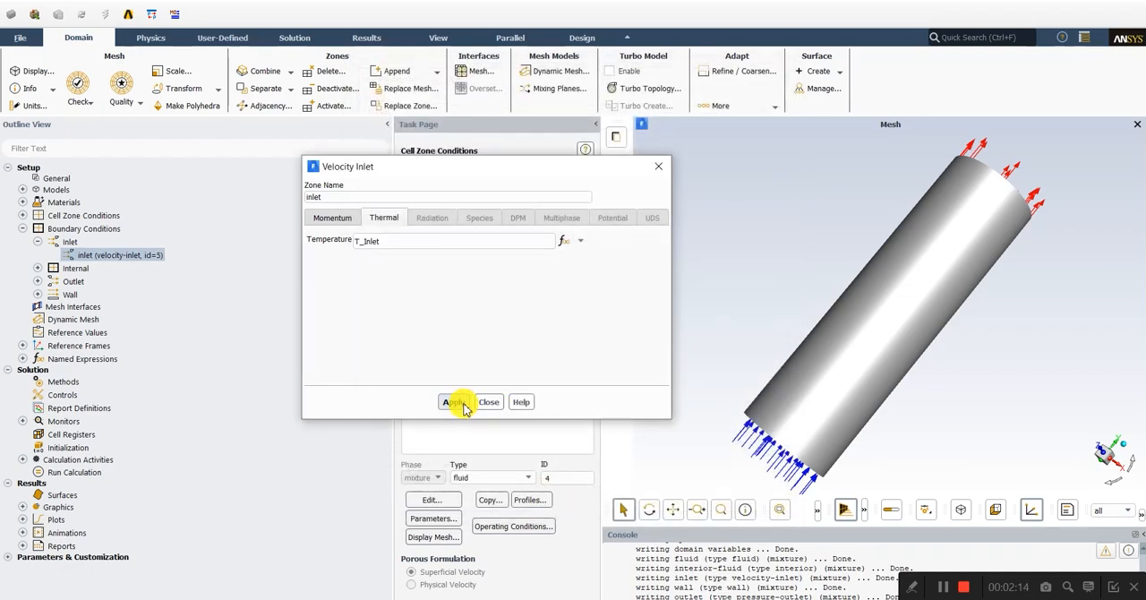
click(489, 402)
Step: Set the thermal condition of the wall boundary to Temperature
click(39, 294)
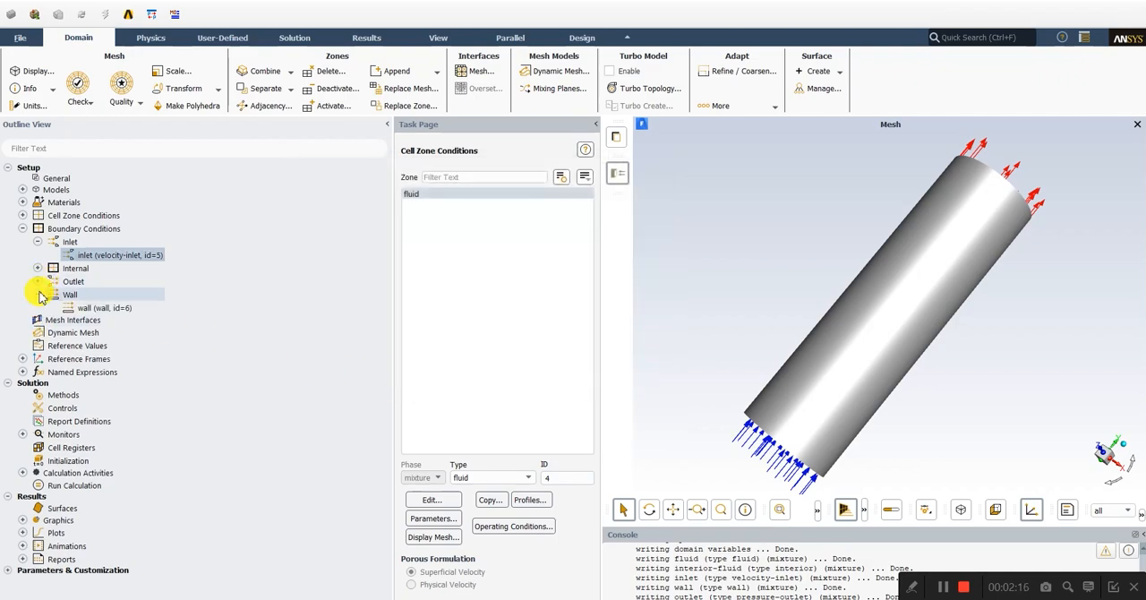
double_click(108, 307)
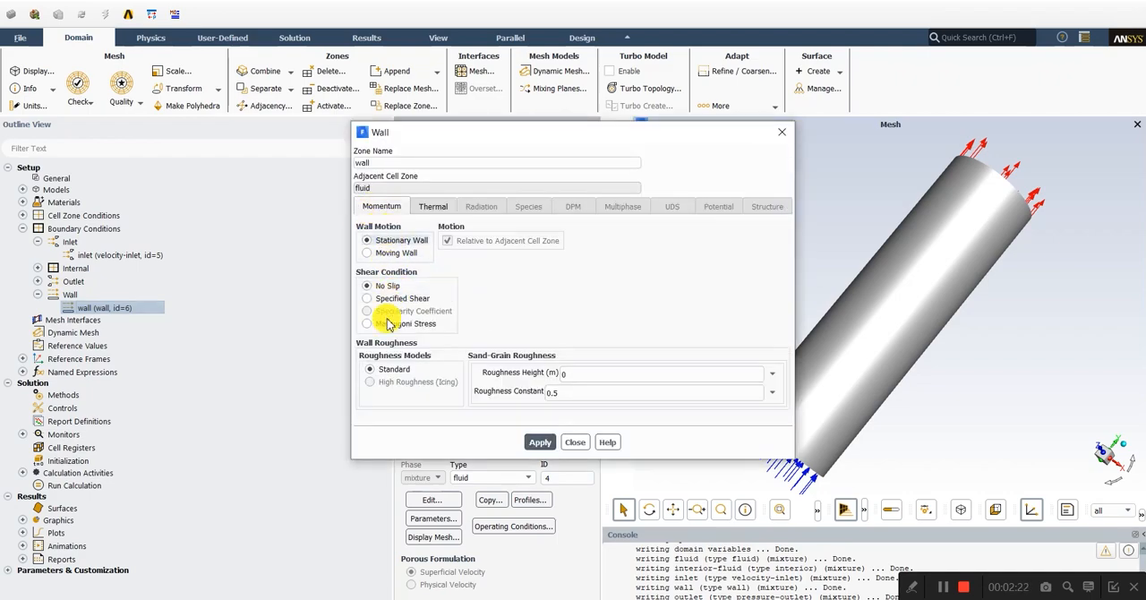
click(433, 207)
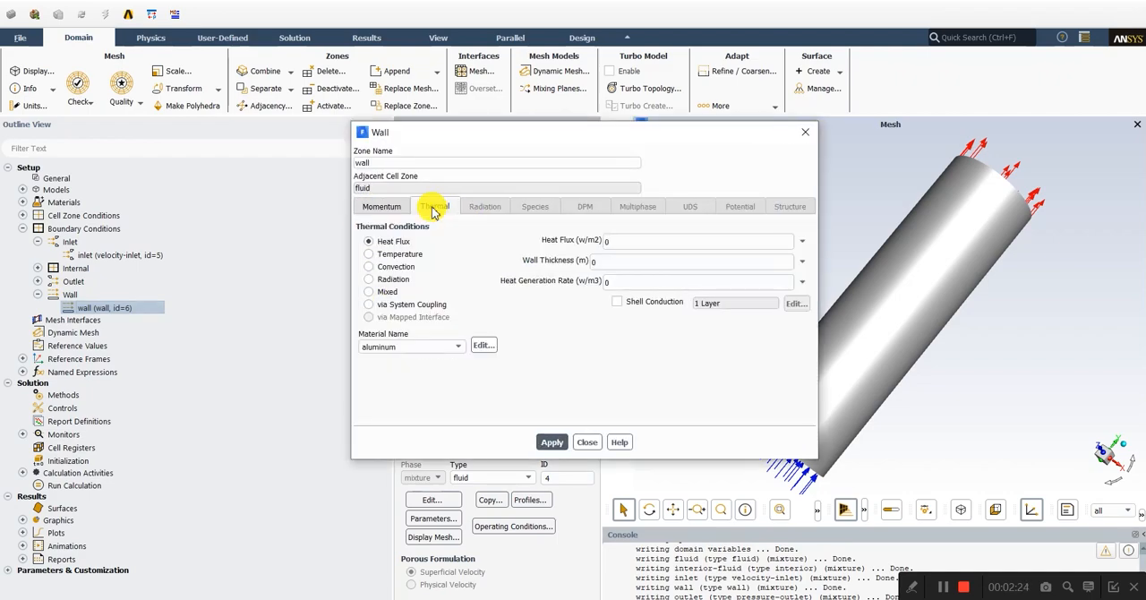
click(369, 254)
drag(624, 244, 529, 248)
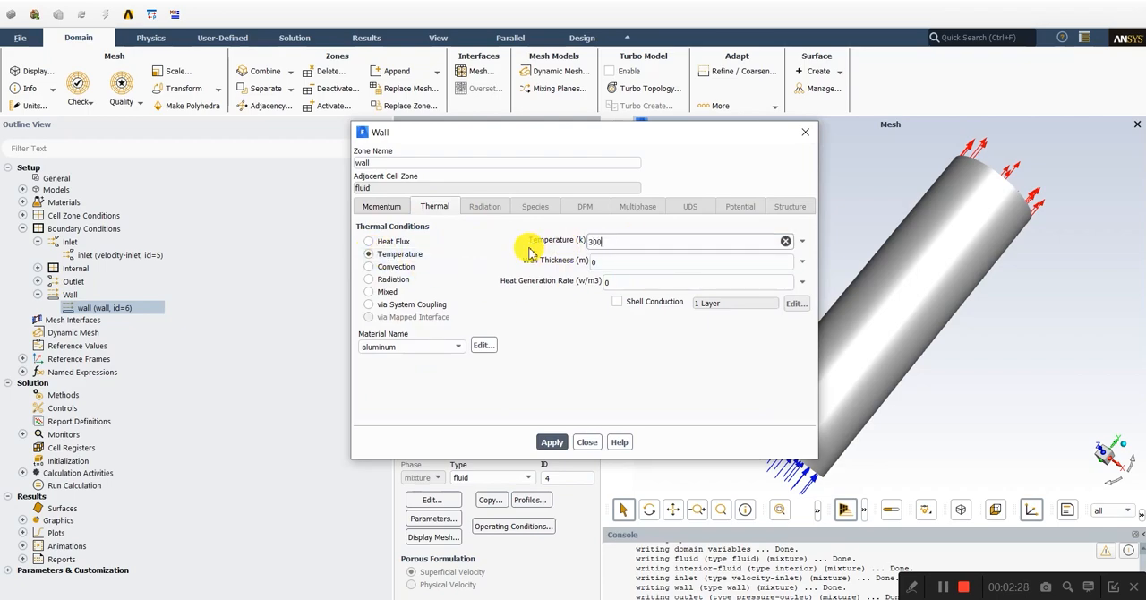
Step: Create an input parameter T_wall defined as 400 [K] for the wall temperature, and apply the wall settings
click(800, 243)
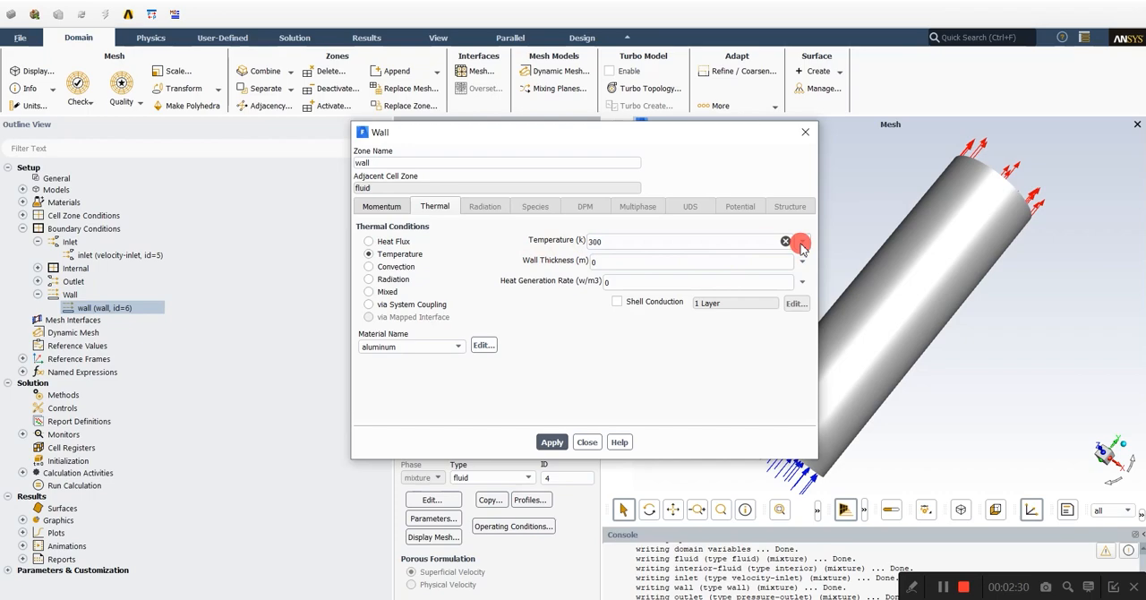
click(668, 298)
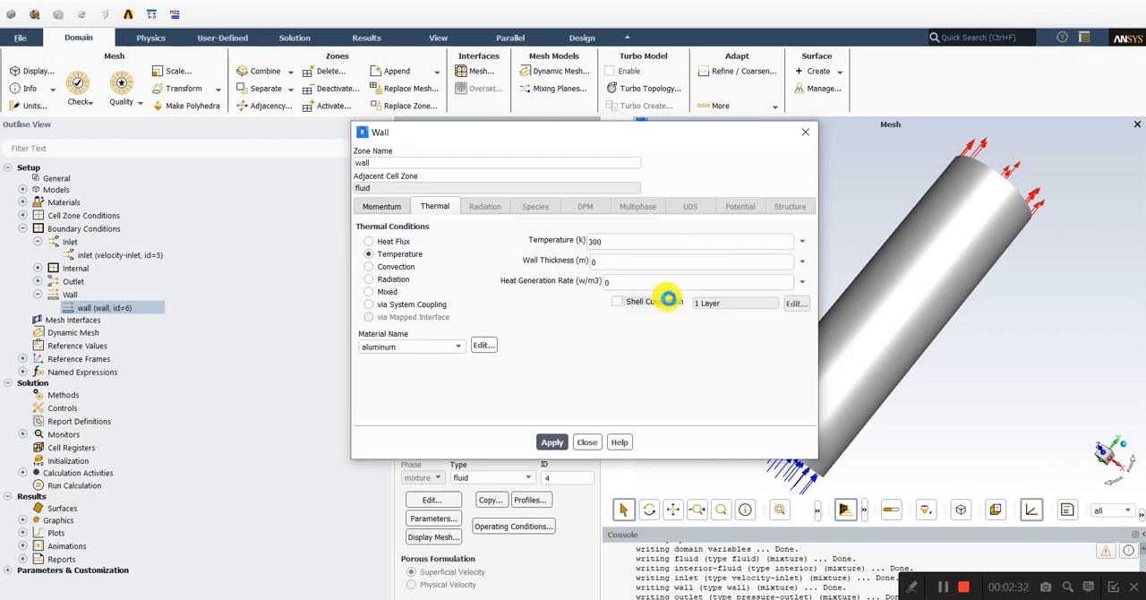
click(407, 103)
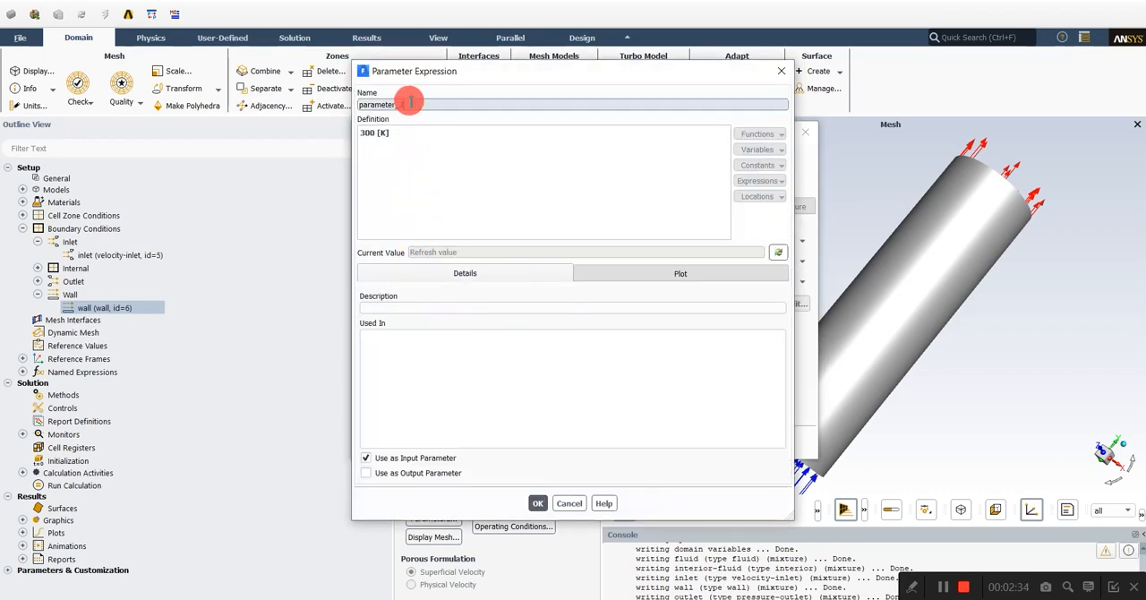
drag(407, 103, 289, 106)
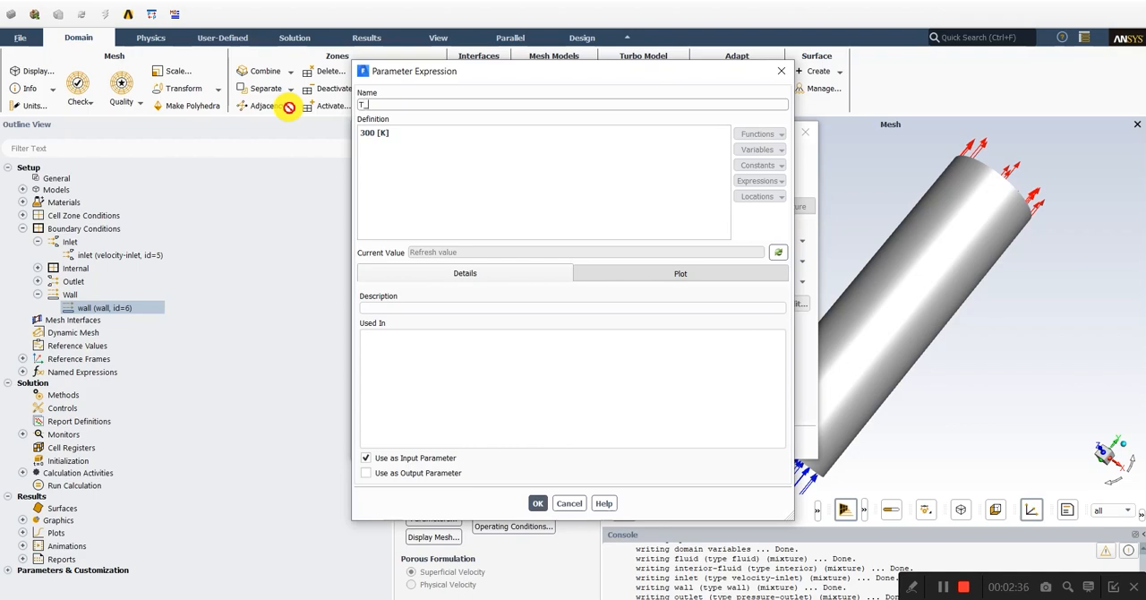
click(363, 133)
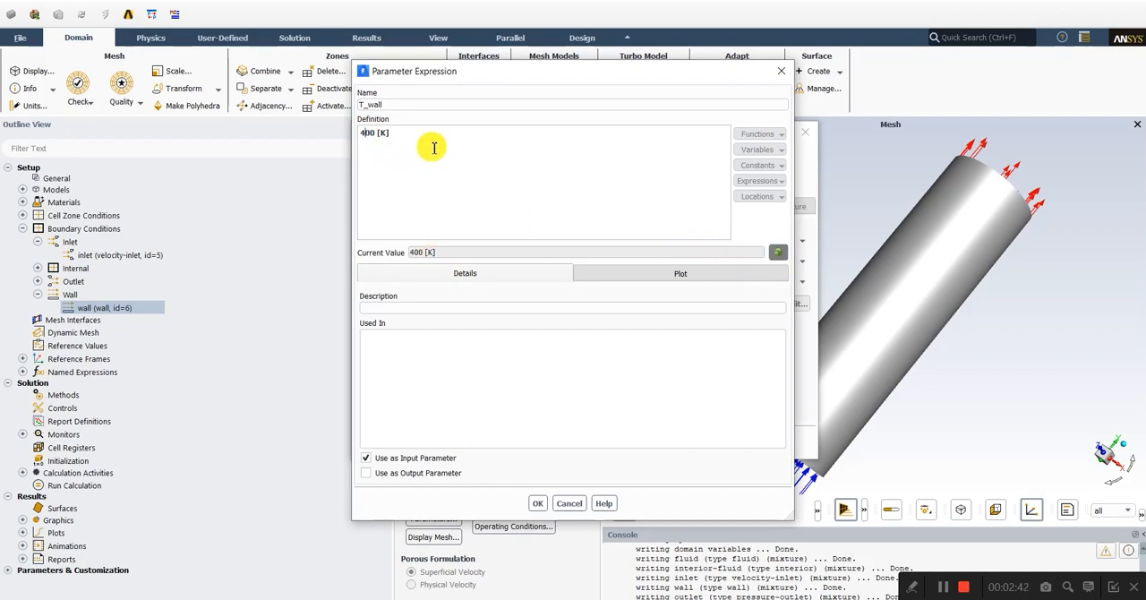
click(540, 502)
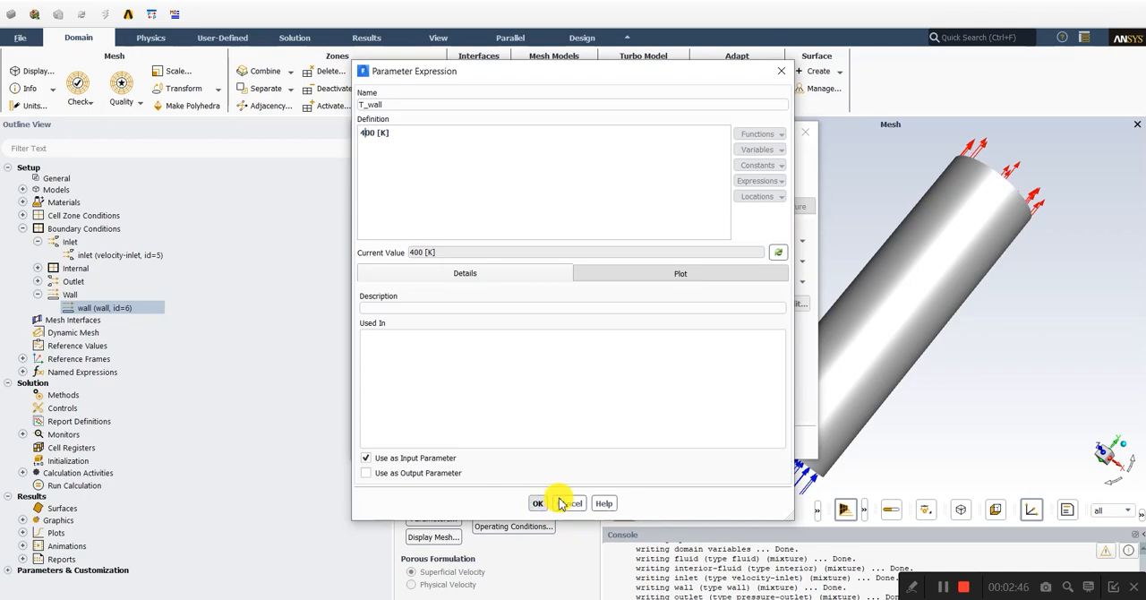
click(562, 503)
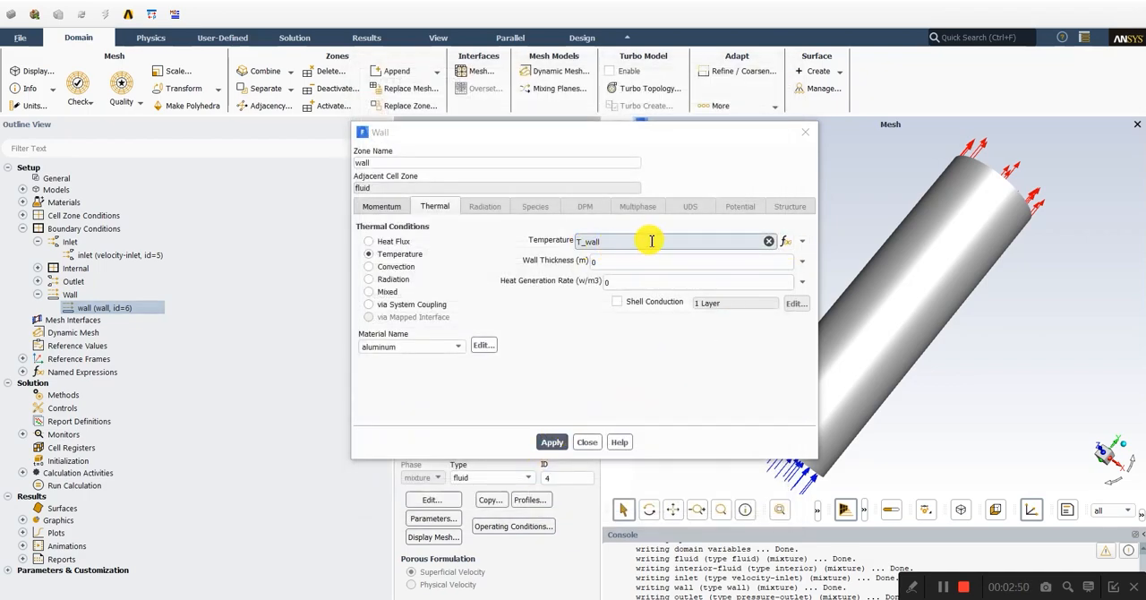
click(552, 442)
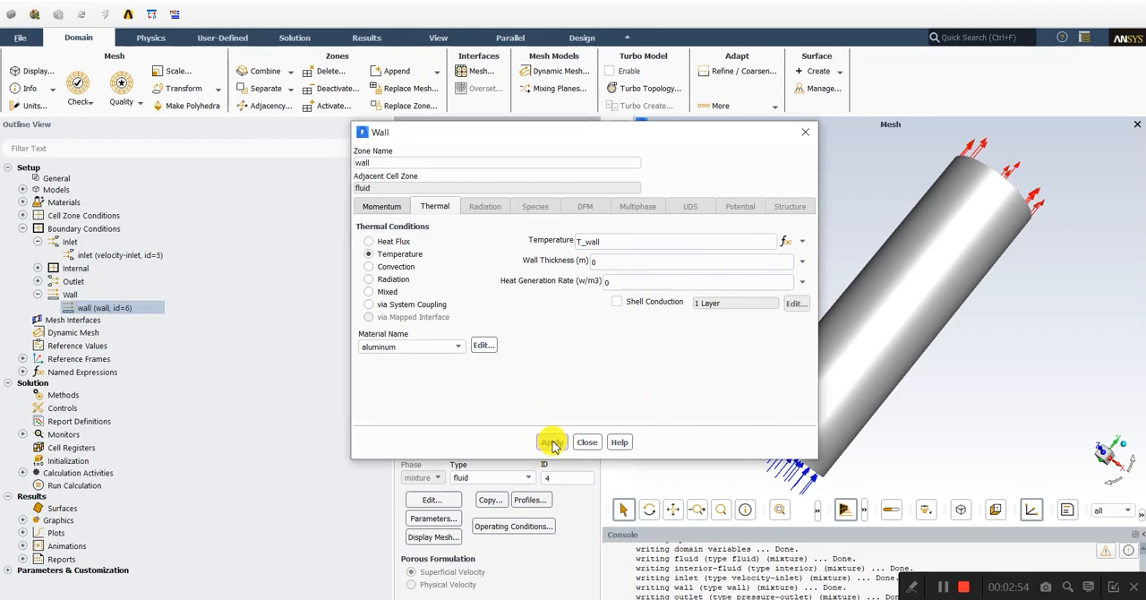
click(586, 442)
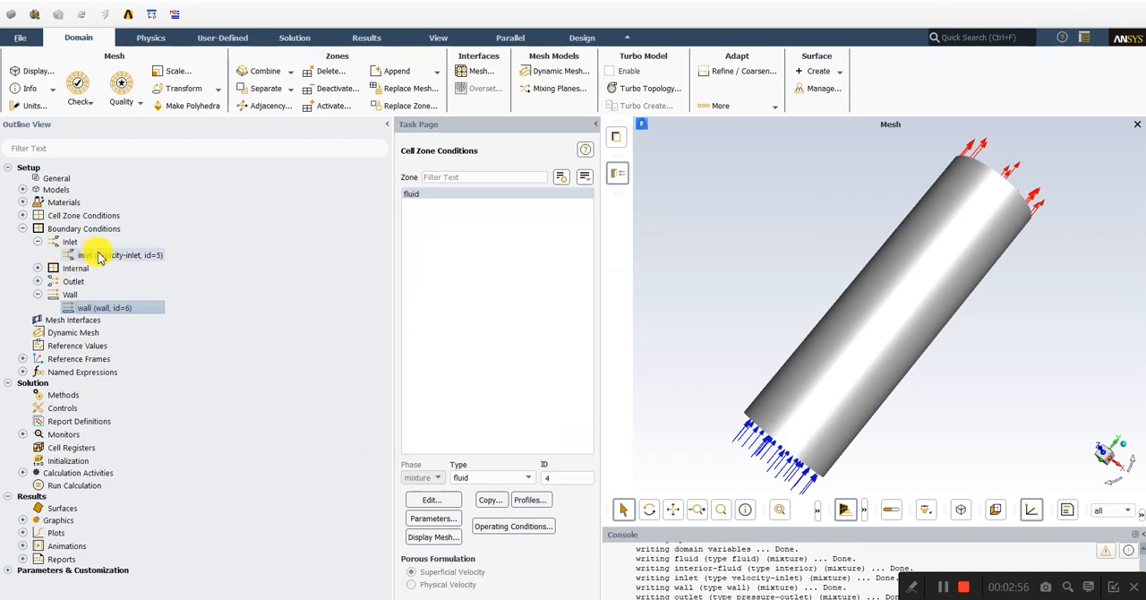
Step: Review the inlet's momentum settings and the wall's thermal settings to check the assigned parameters
click(99, 256)
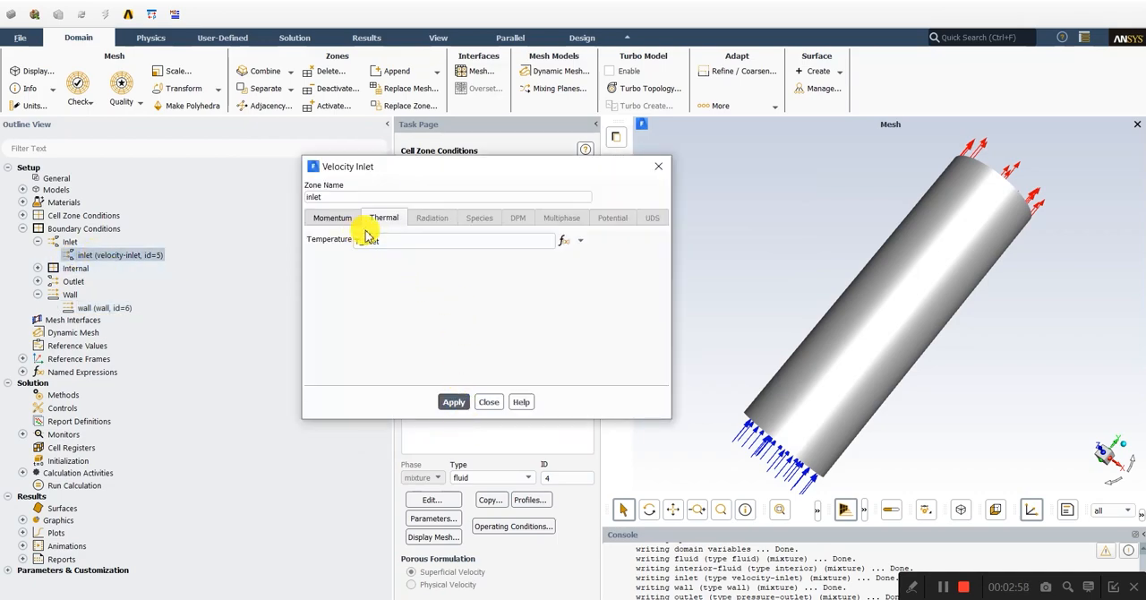
click(327, 221)
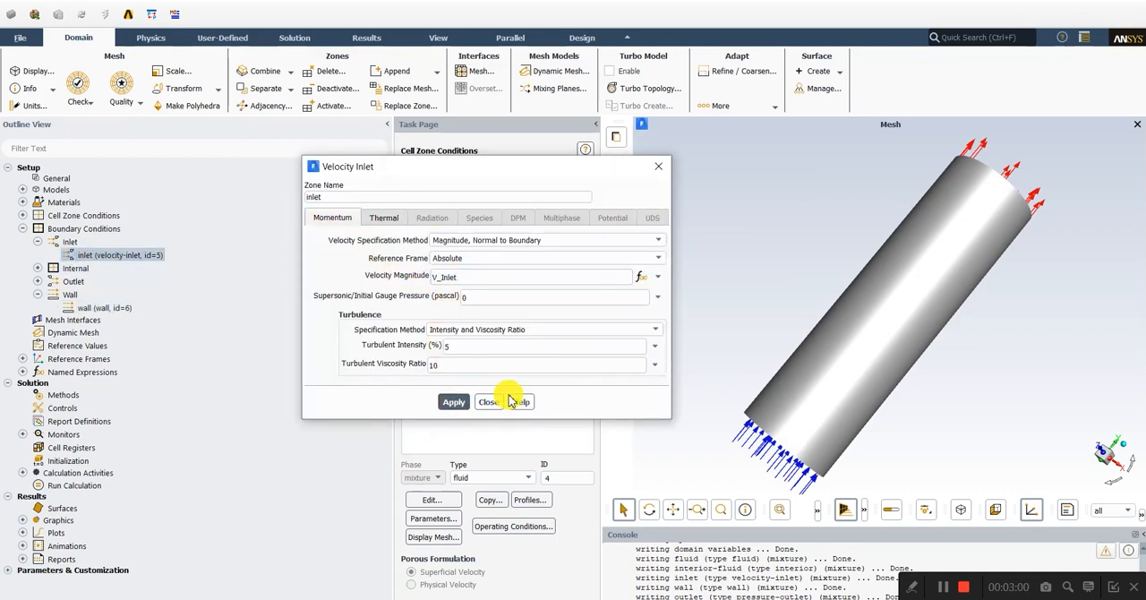
click(493, 403)
click(94, 308)
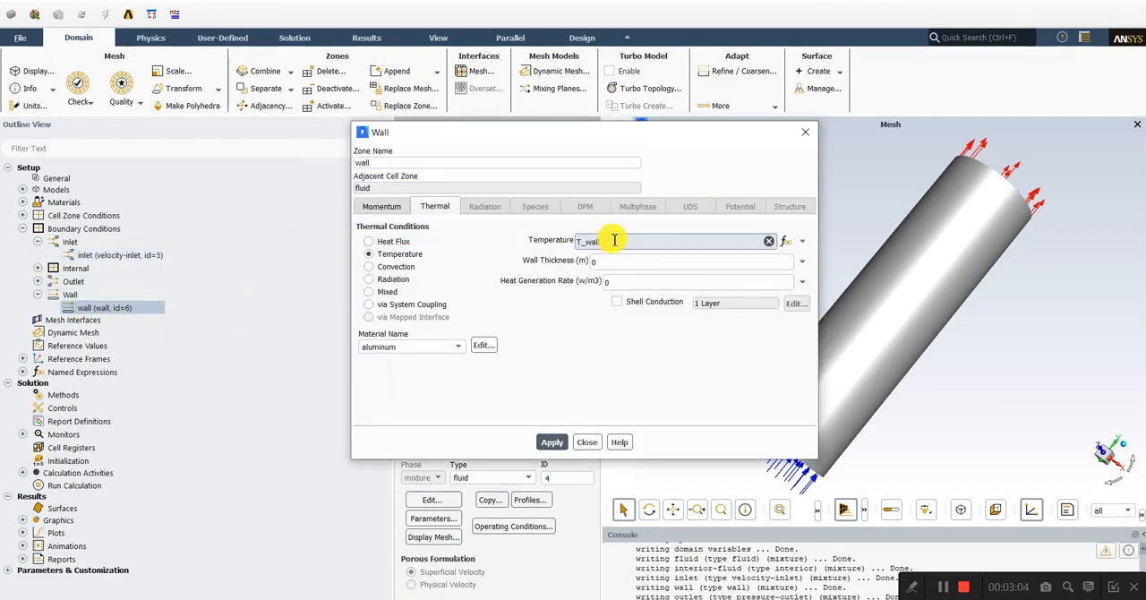
click(587, 441)
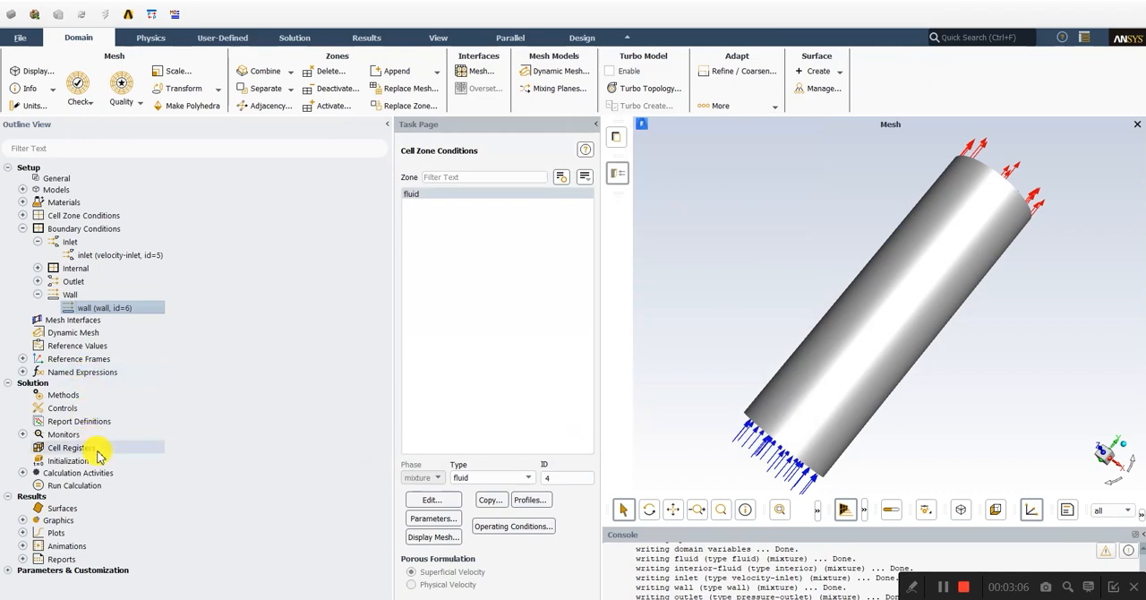
Step: Initialize the solution with the Hybrid Initialization method
click(62, 461)
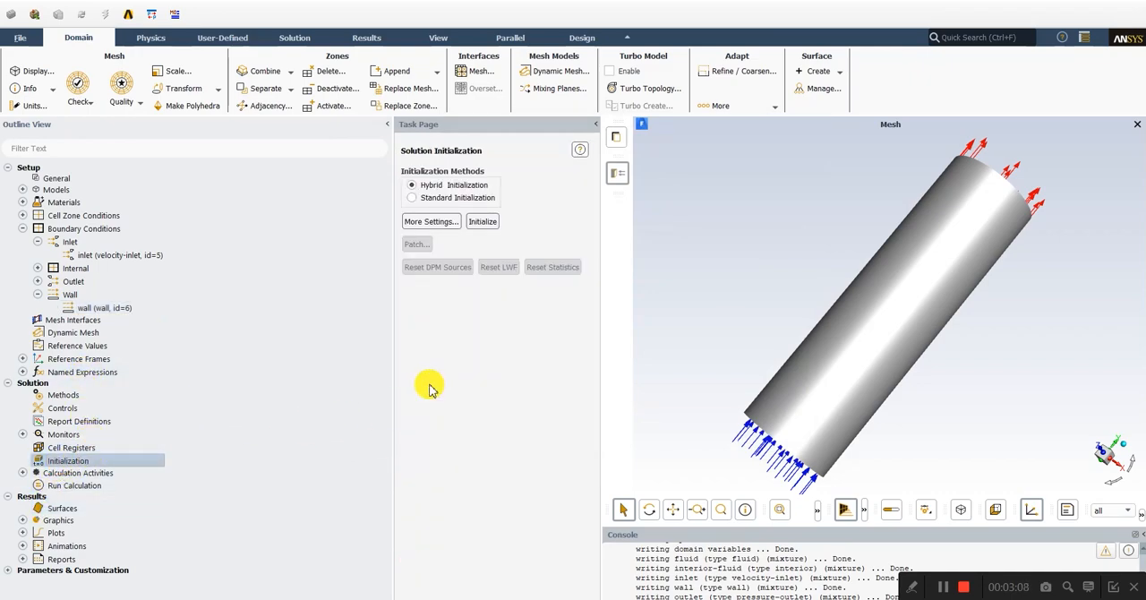
click(488, 223)
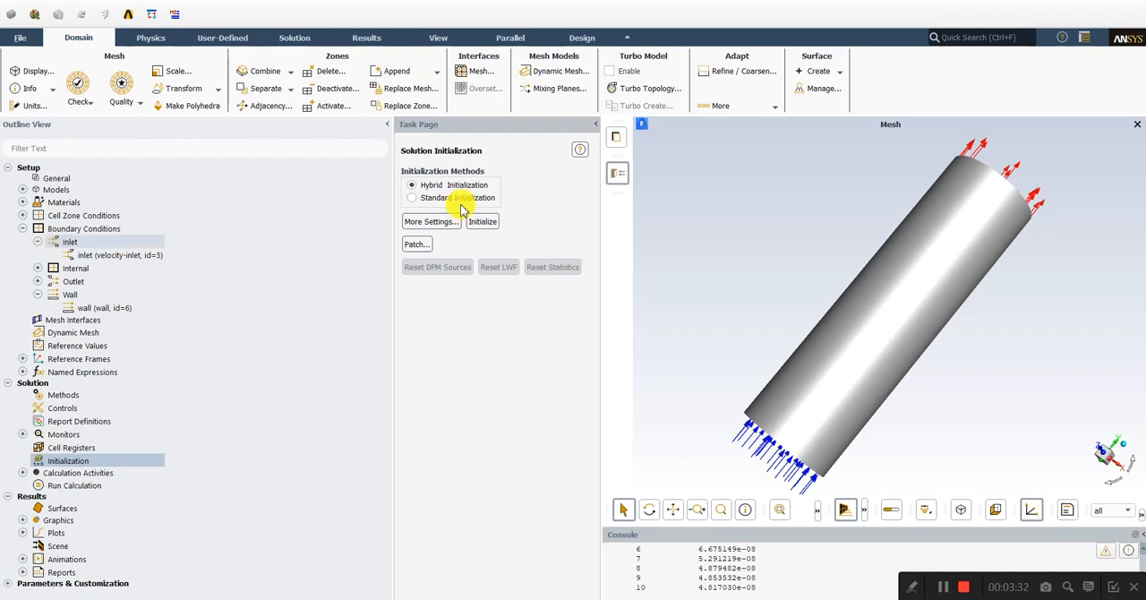
Step: Create and display a filled velocity magnitude contour on the inlet and outlet surfaces
click(23, 520)
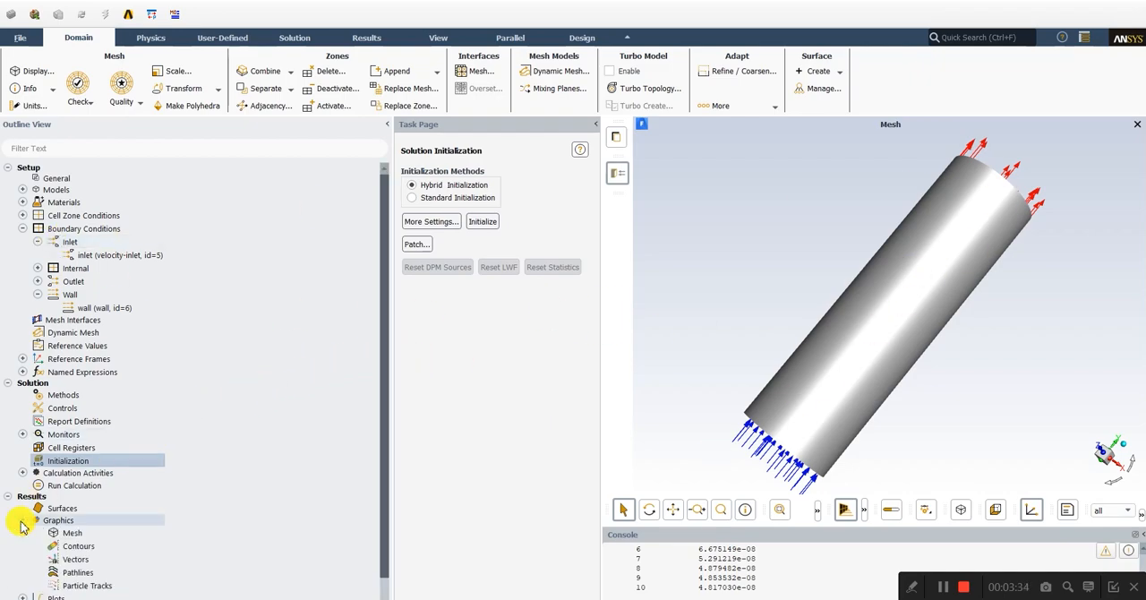
click(69, 547)
double_click(68, 548)
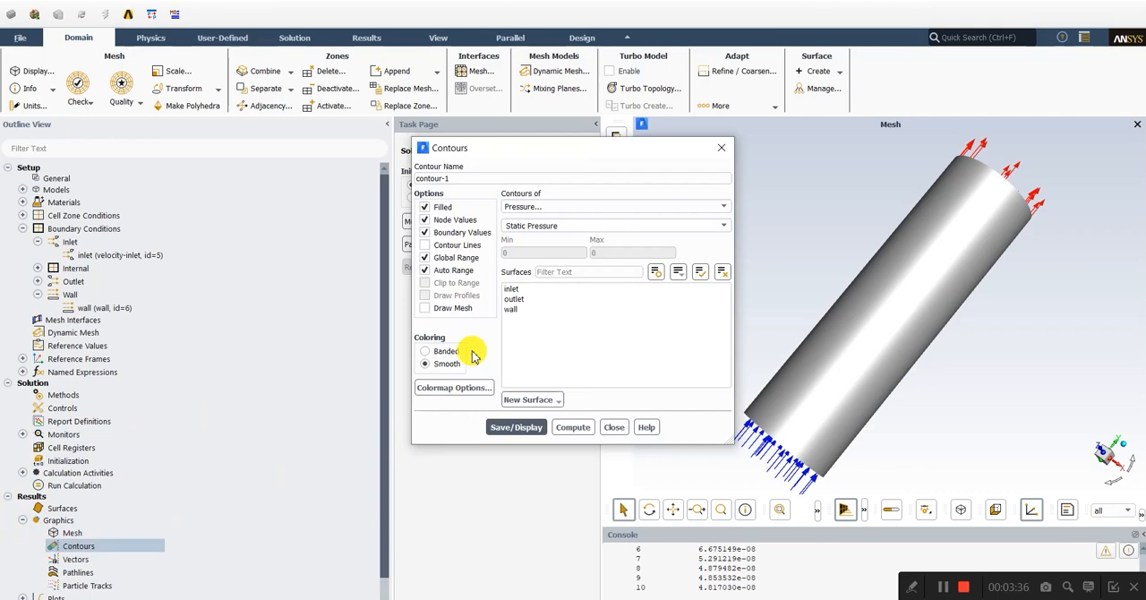
click(519, 299)
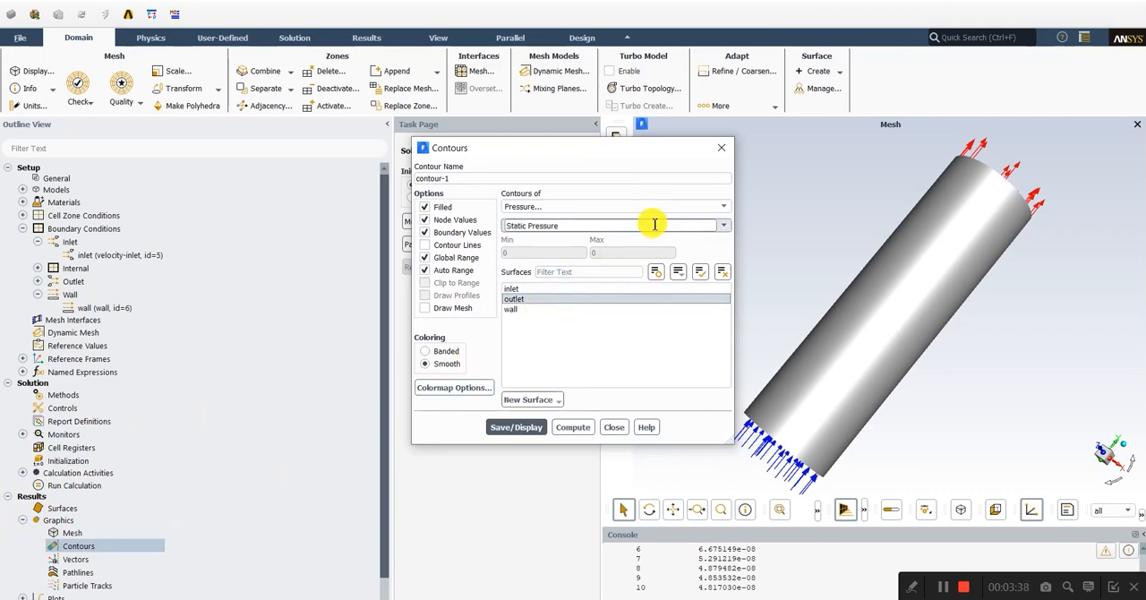
click(720, 206)
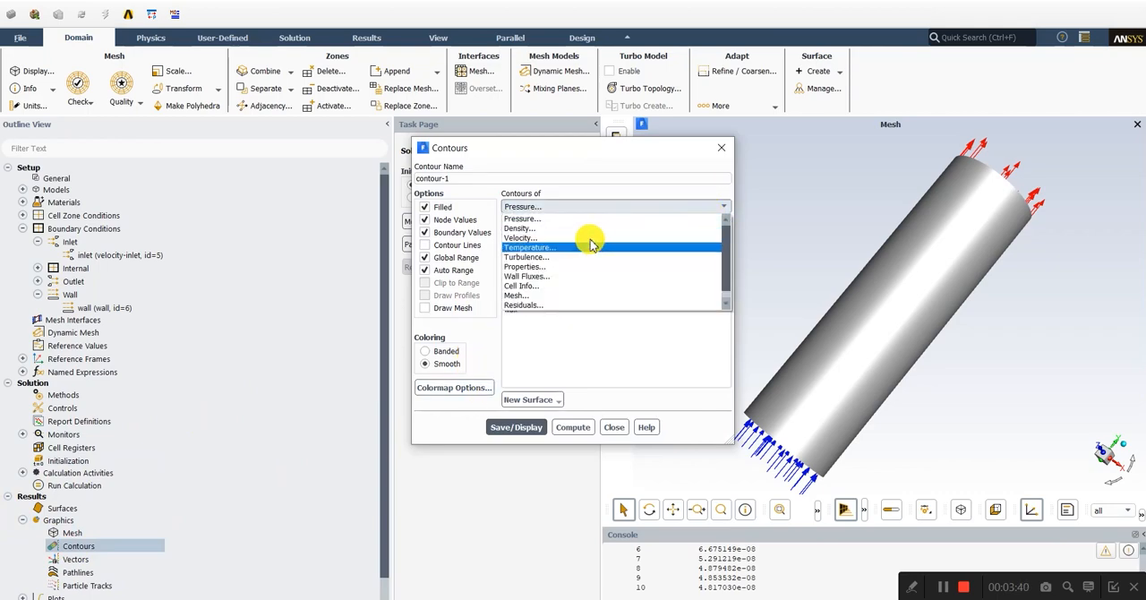
click(660, 238)
click(542, 289)
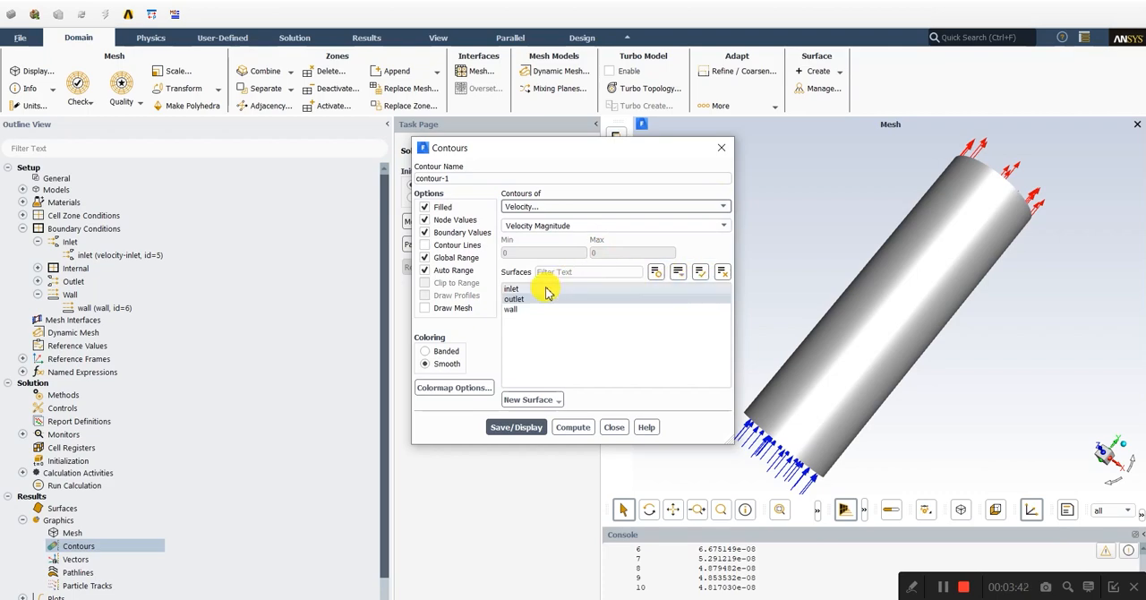
click(526, 429)
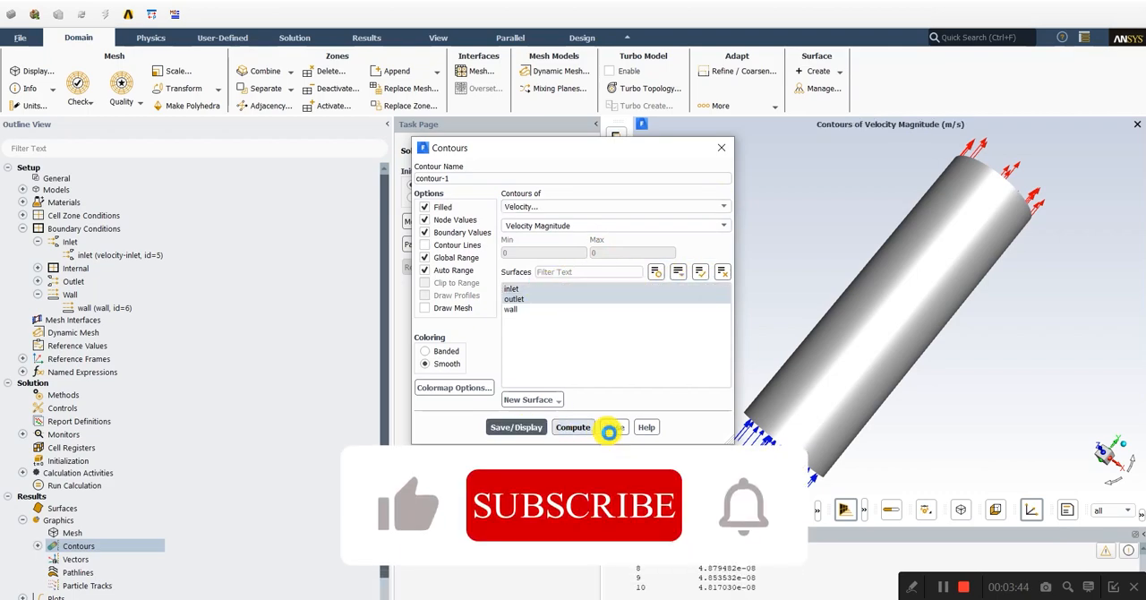
click(612, 428)
drag(848, 342, 858, 328)
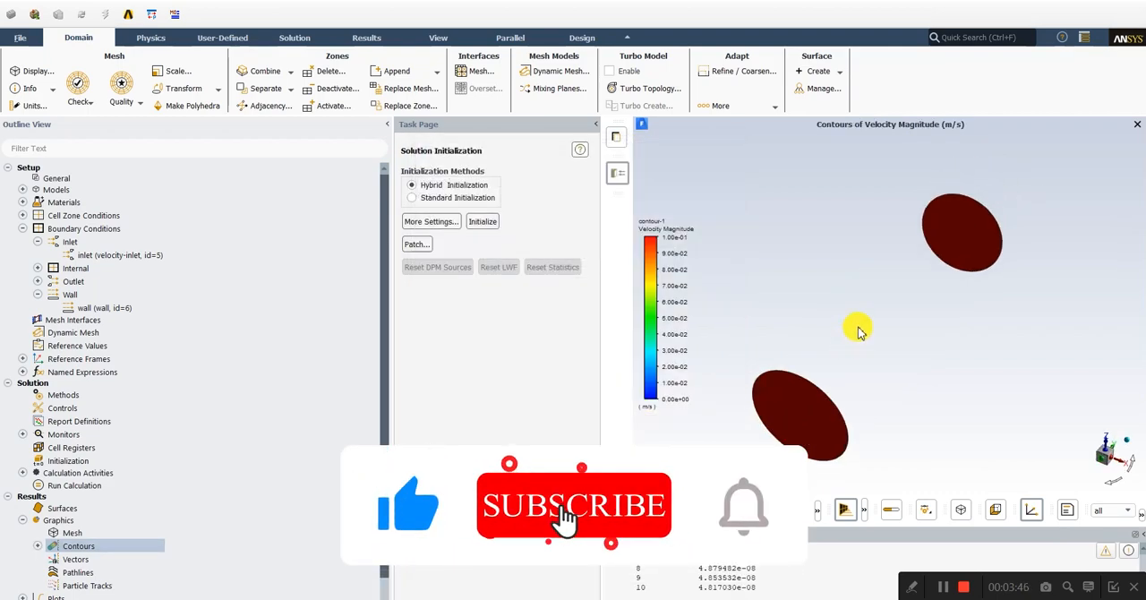
Step: Run the calculation with the number of iterations set to 1000, and acknowledge its completion
double_click(74, 484)
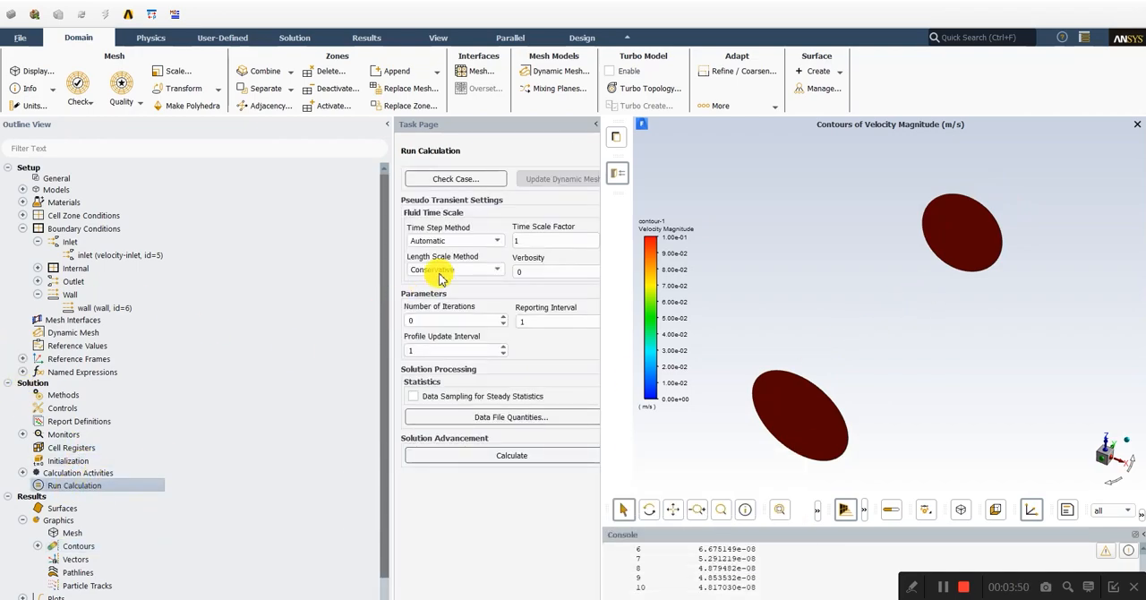
double_click(416, 320)
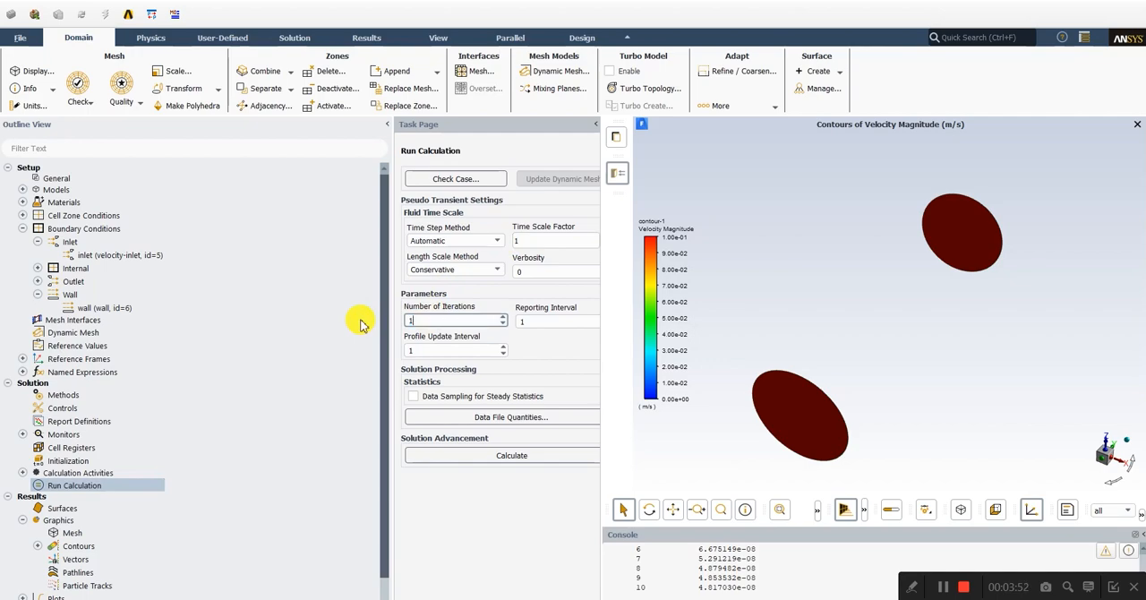
click(528, 456)
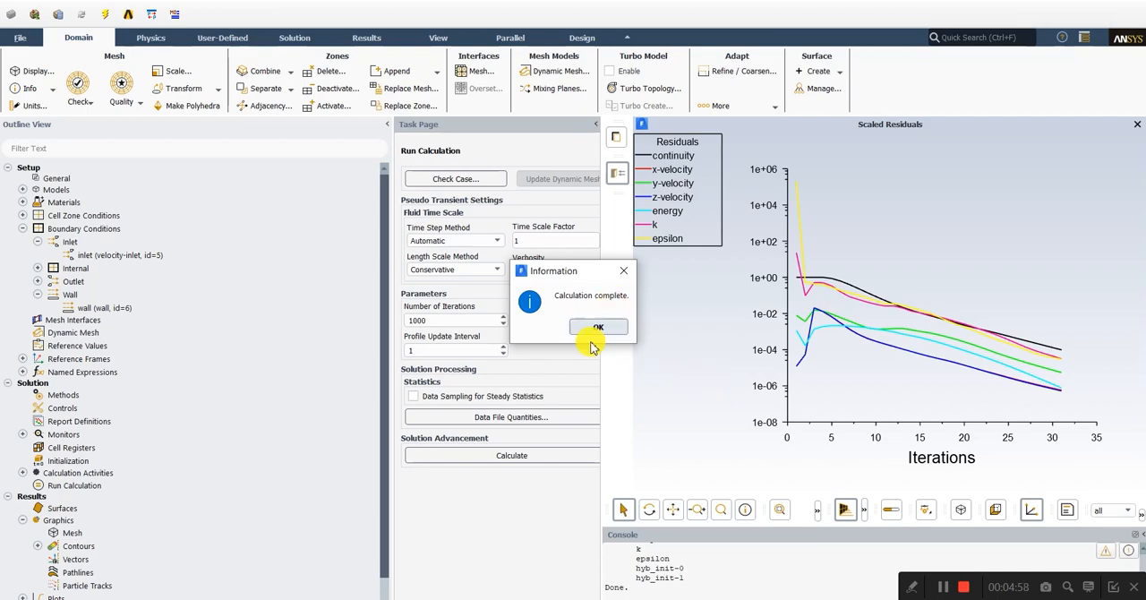
click(599, 328)
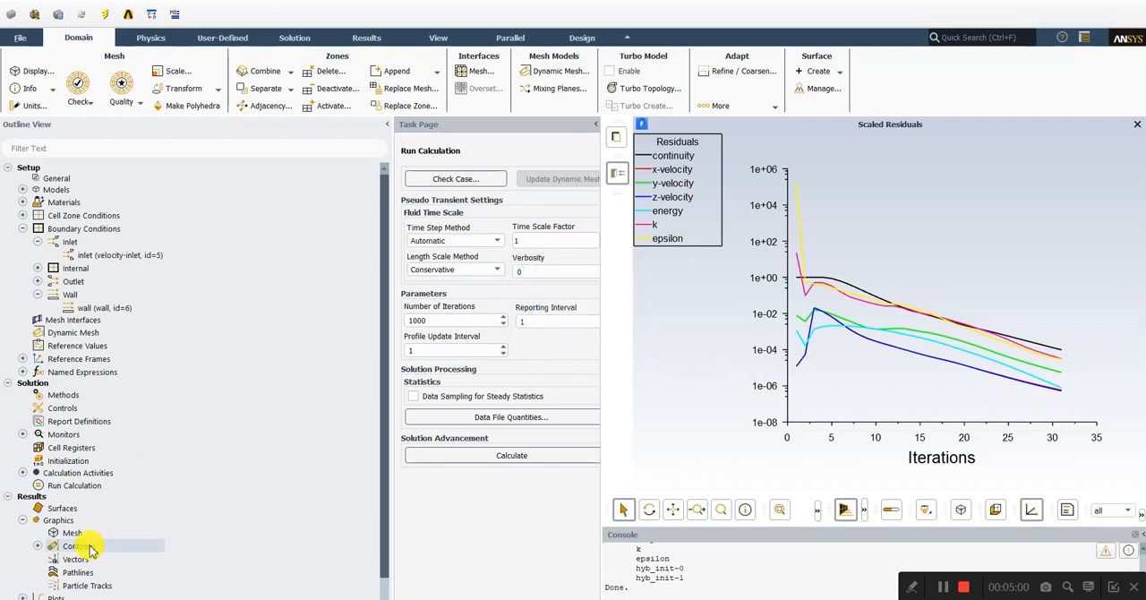
Step: Redisplay the velocity magnitude contour contour-1 on the inlet and outlet using the calculated solution
double_click(41, 548)
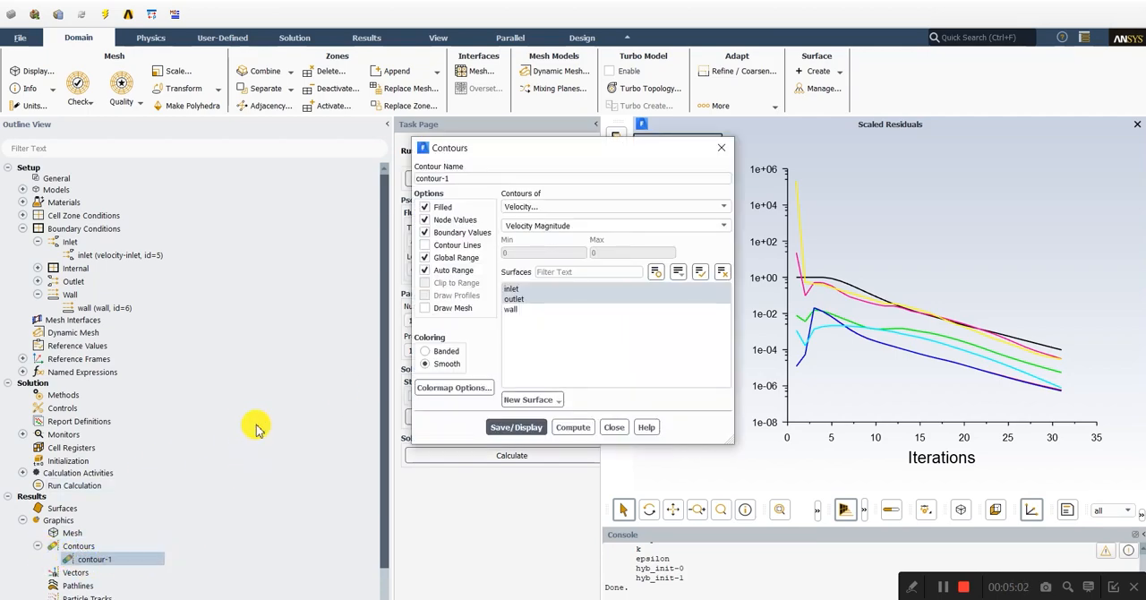
click(510, 429)
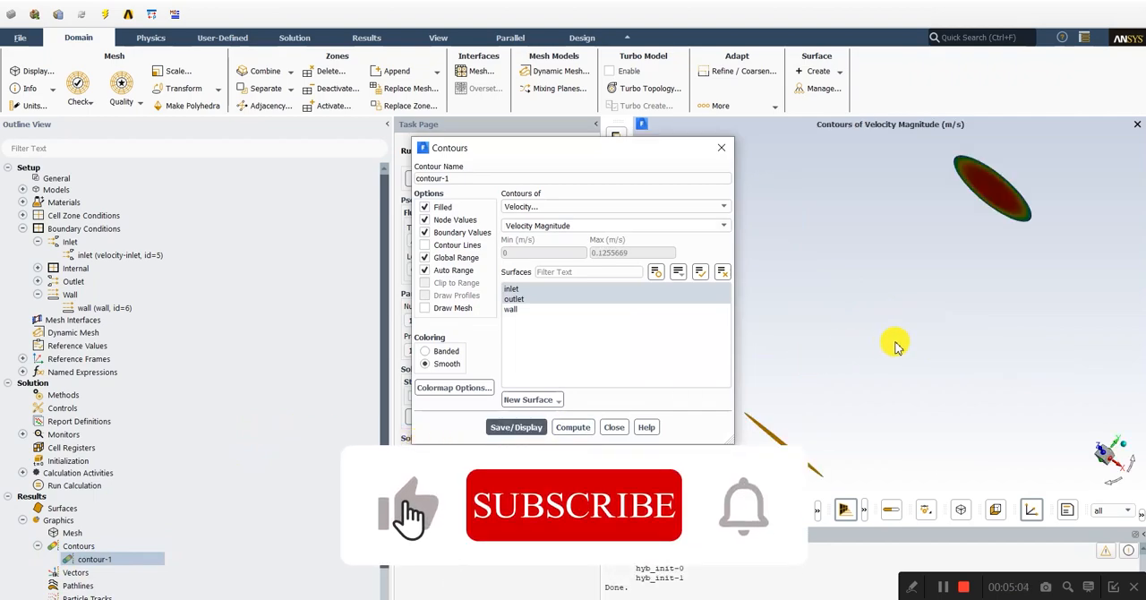
drag(1007, 271, 1010, 264)
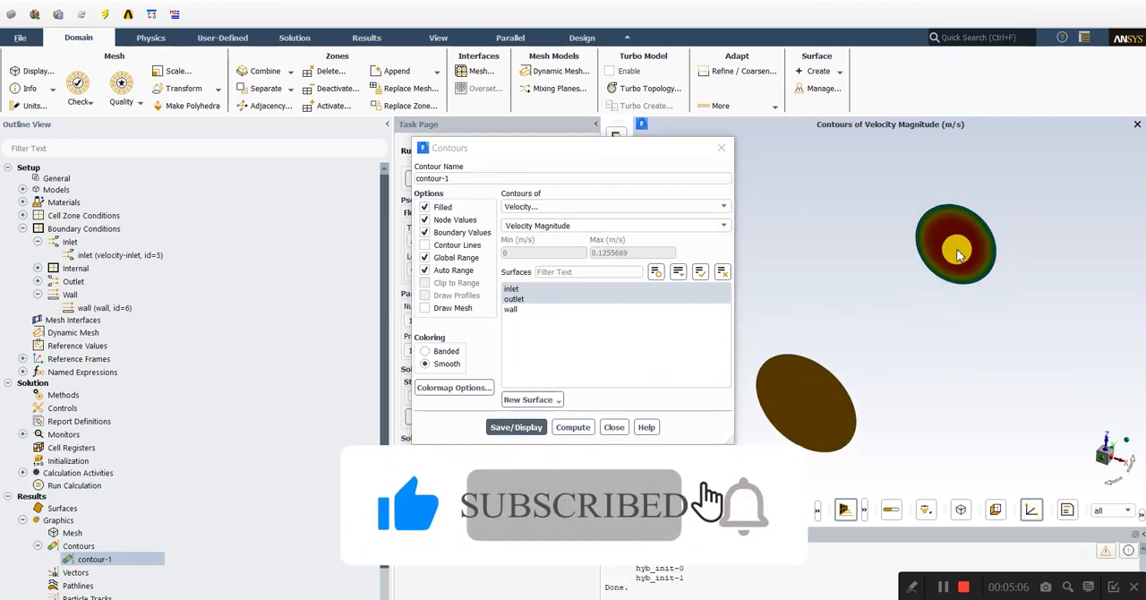
click(721, 148)
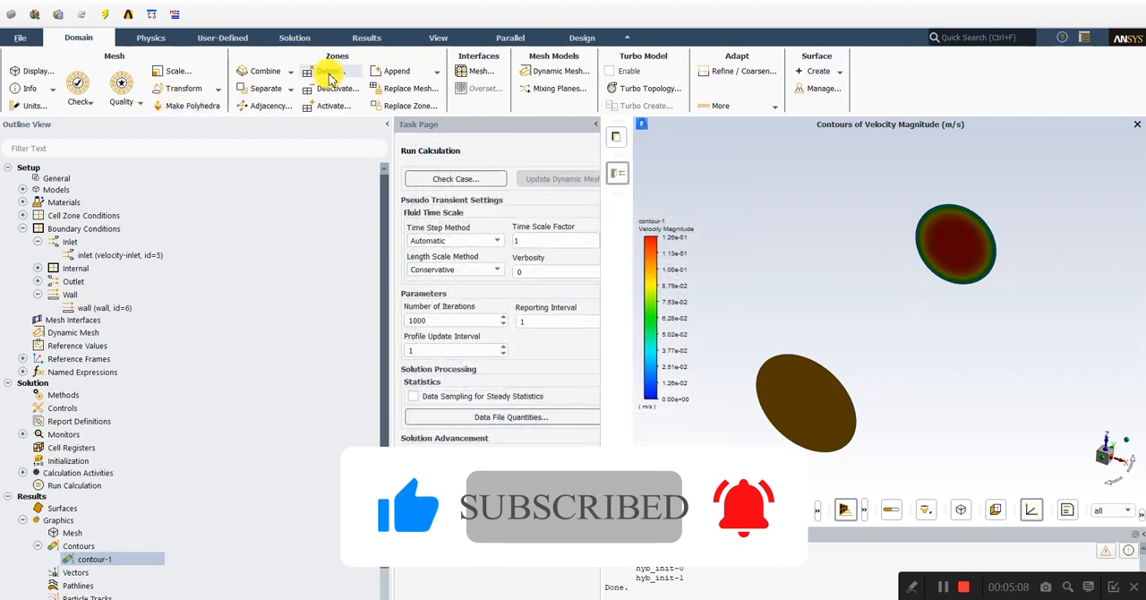
Step: Turn off lighting in the graphics display of the velocity contours
click(439, 36)
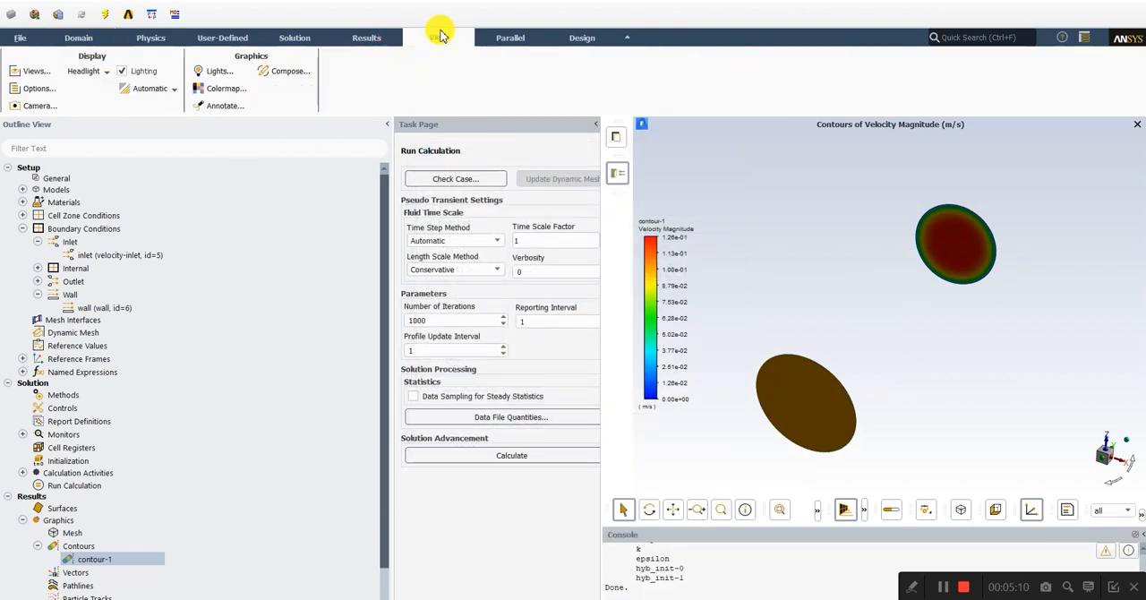
click(123, 70)
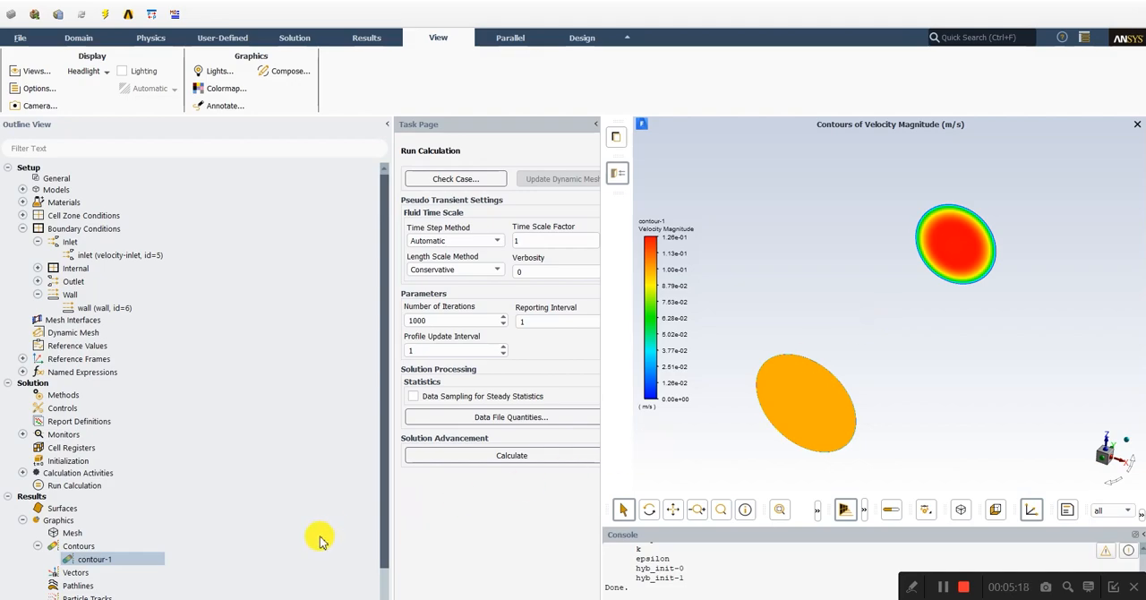
Step: Open the Surface Integrals report from the results reports
scroll(304, 535, down, 1)
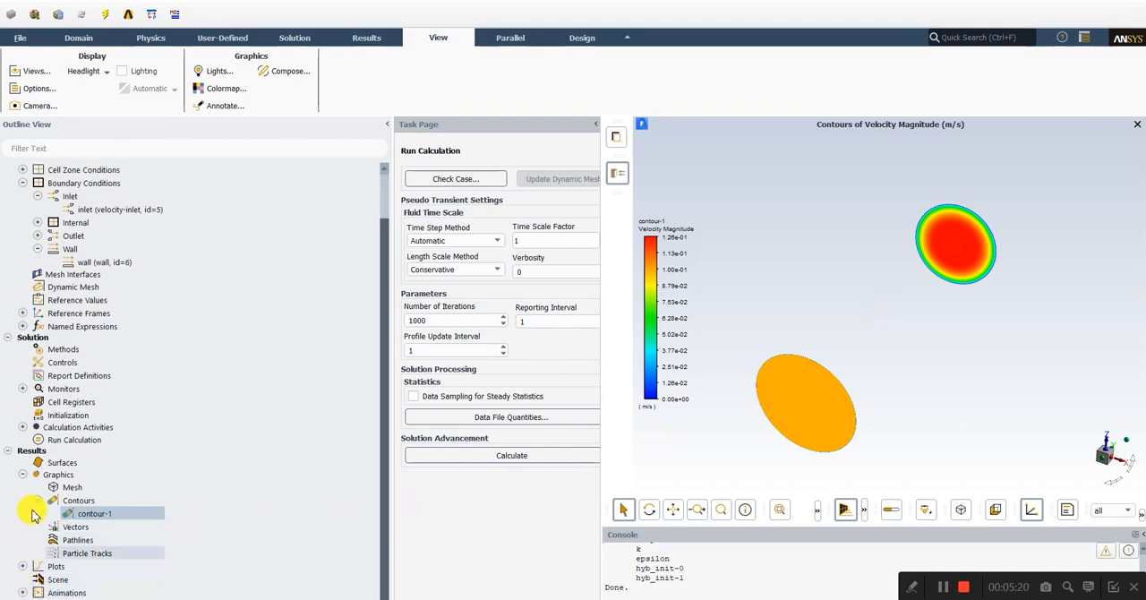
click(23, 565)
scroll(179, 483, down, 2)
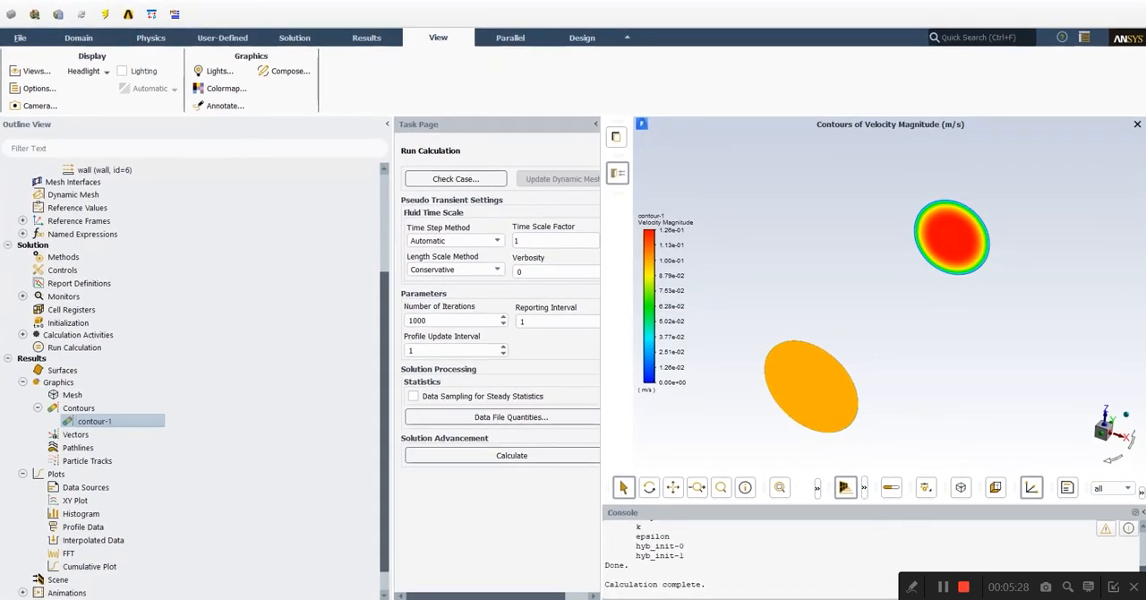
scroll(367, 564, down, 1)
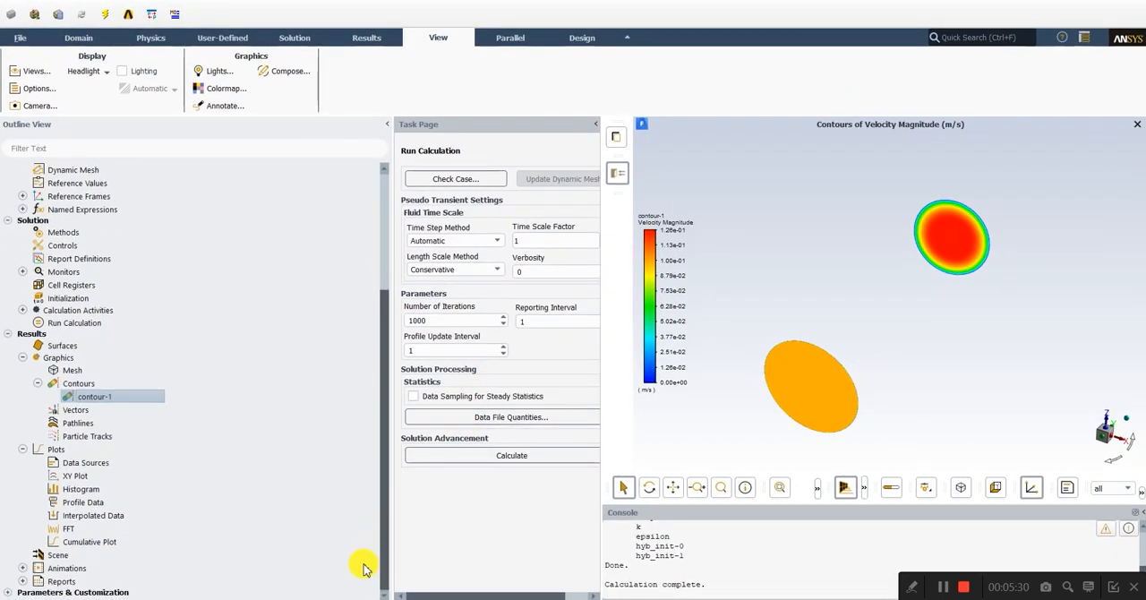
click(22, 581)
scroll(161, 538, down, 3)
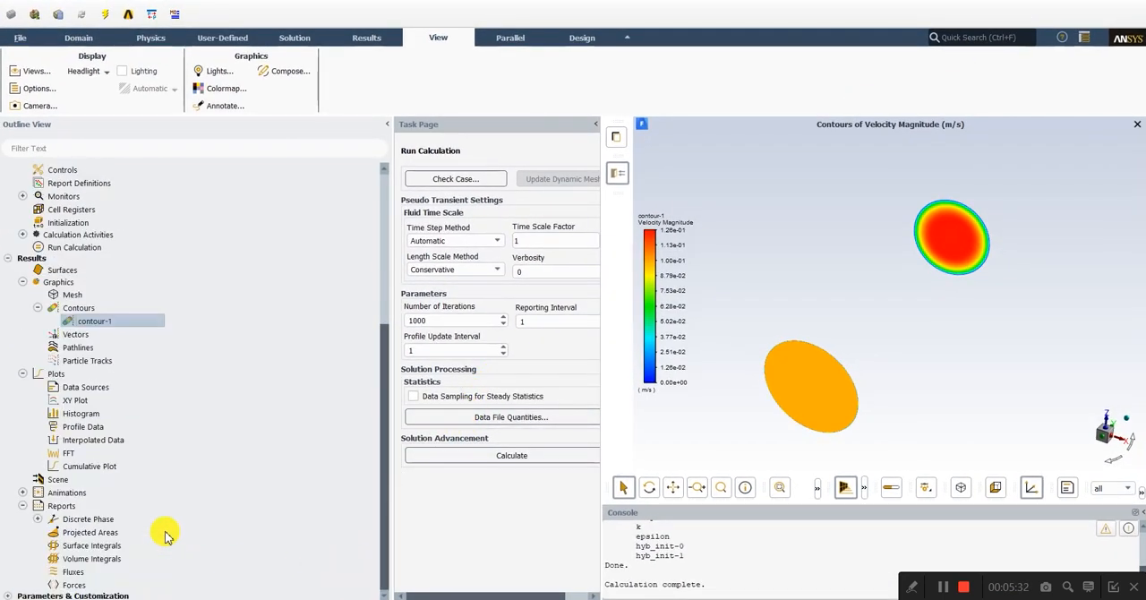
double_click(91, 545)
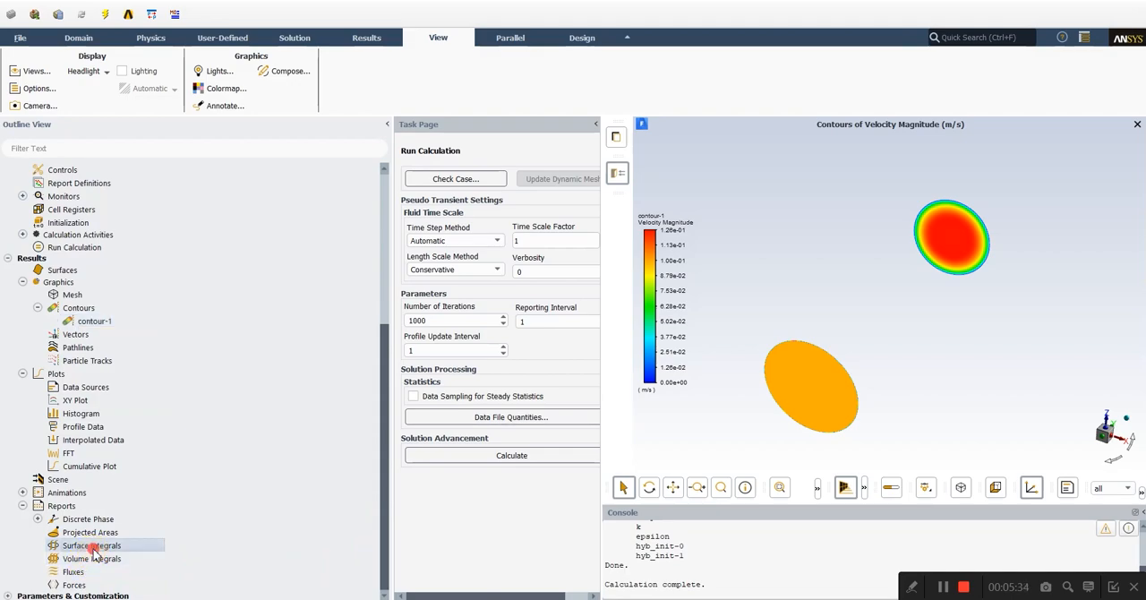
Step: Compute the area-weighted average of velocity magnitude on the outlet surface, keeping the console output in view
click(499, 333)
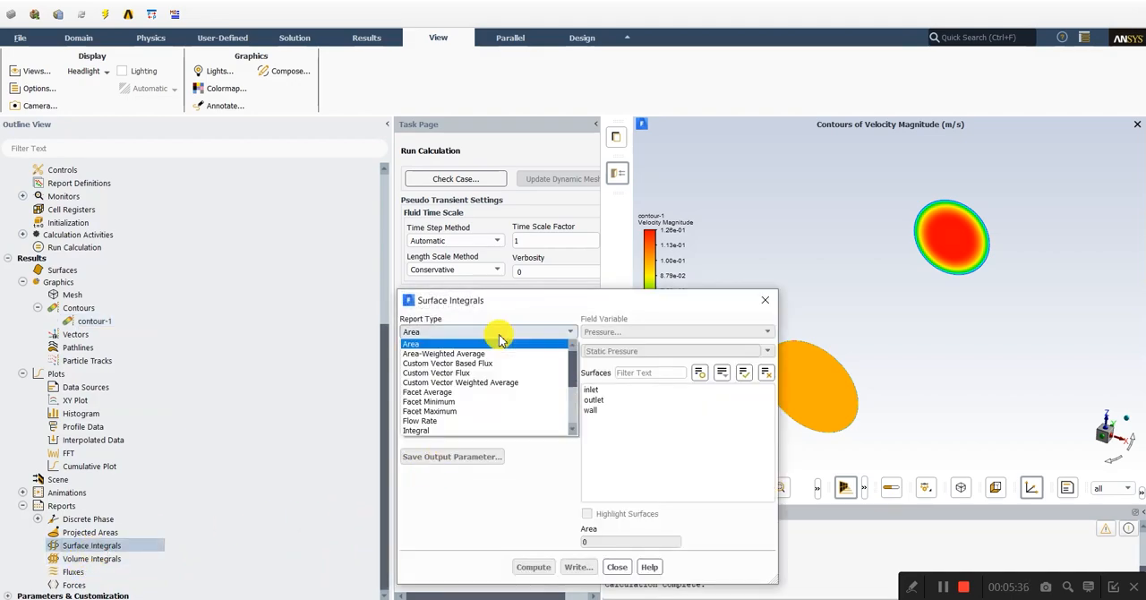
click(488, 354)
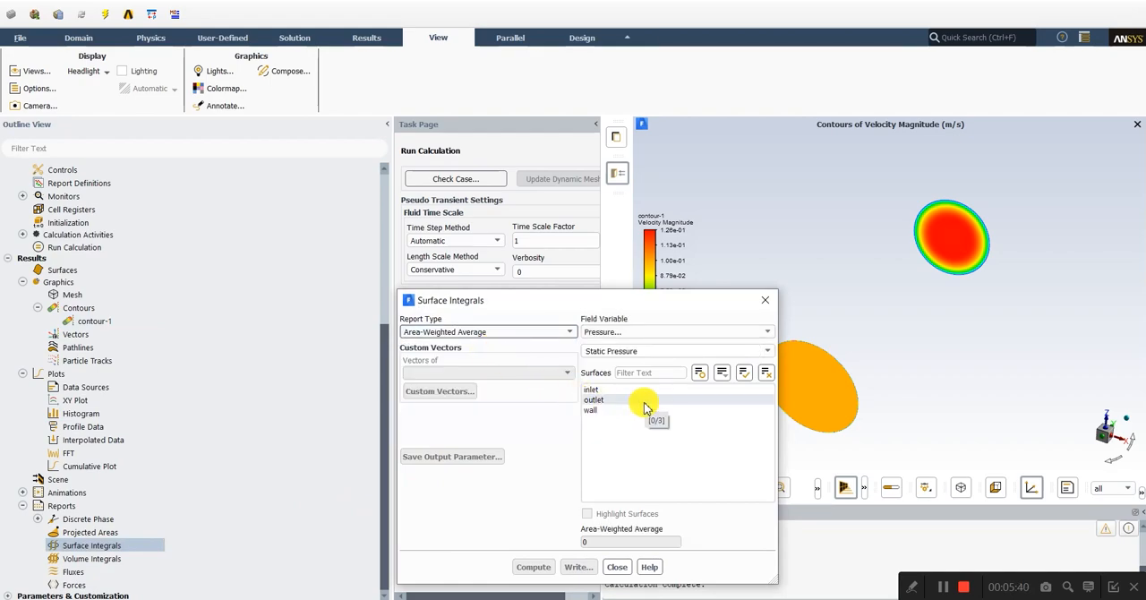
click(660, 332)
click(609, 365)
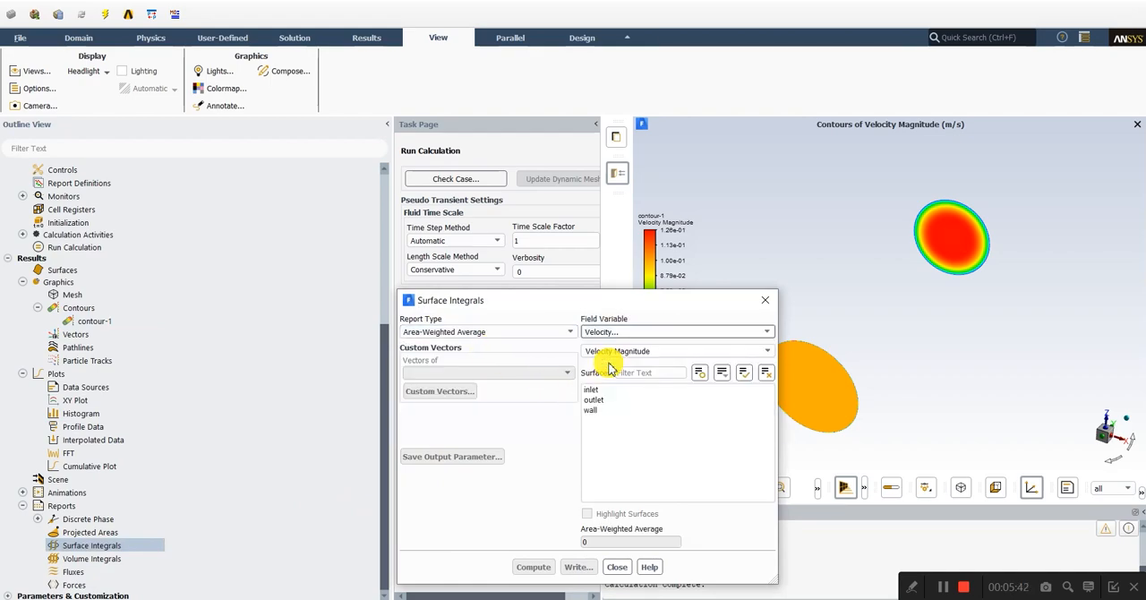
click(593, 399)
click(531, 566)
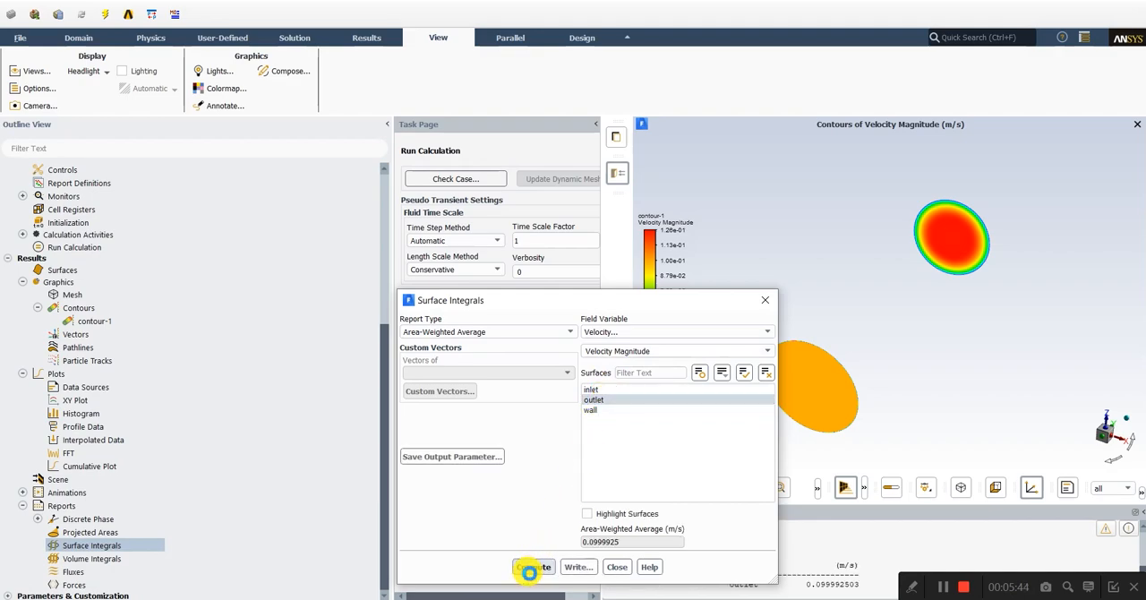
drag(579, 304, 380, 210)
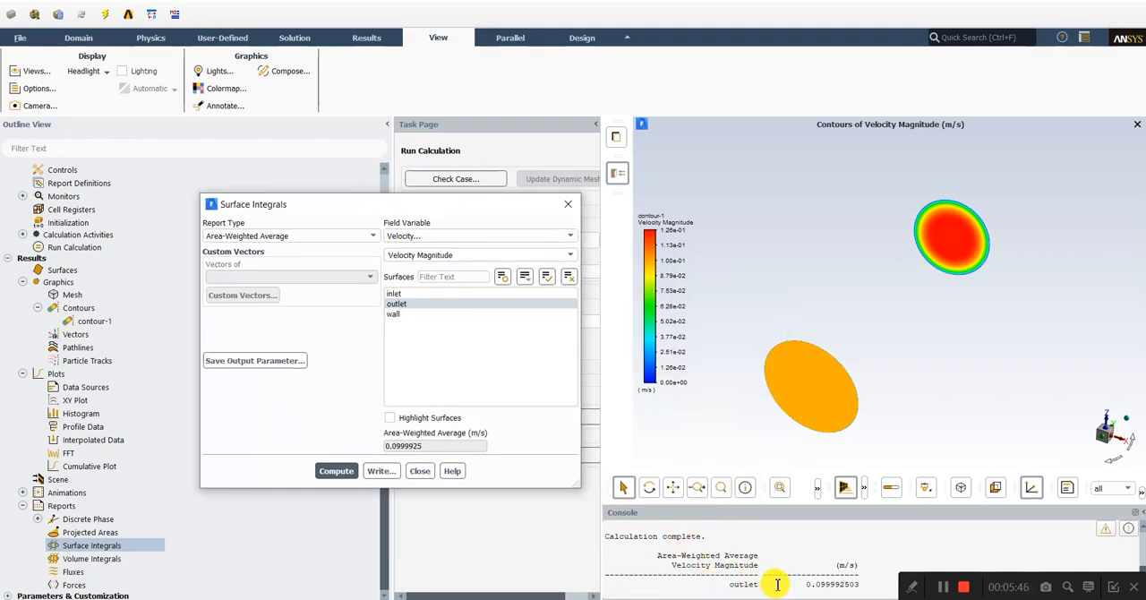
Step: Compute the area-weighted average of static pressure on the outlet surface
click(439, 238)
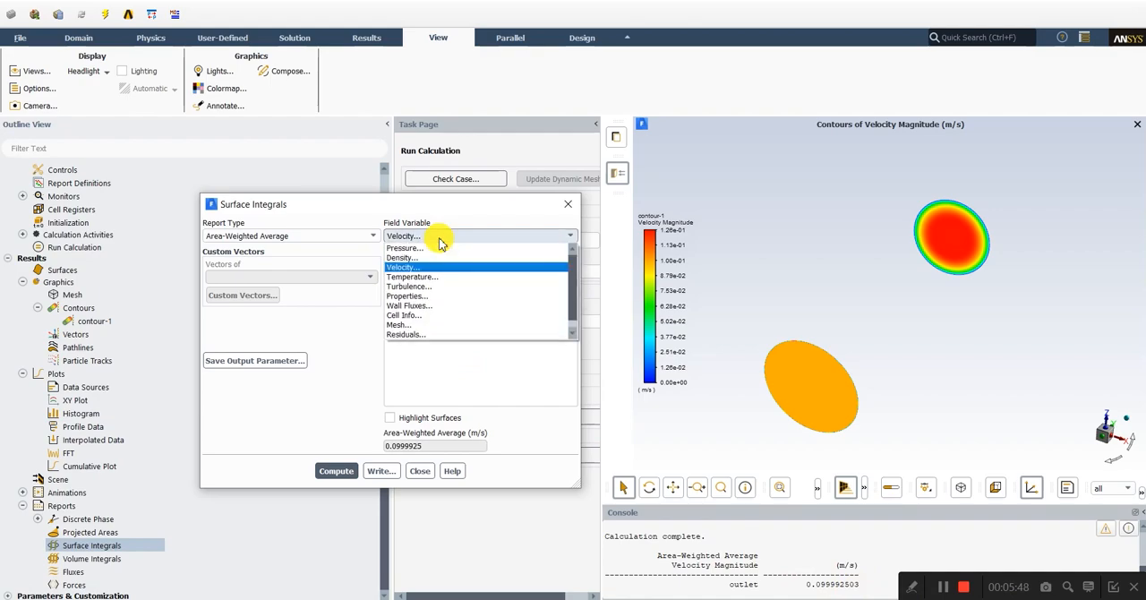
click(433, 248)
click(339, 473)
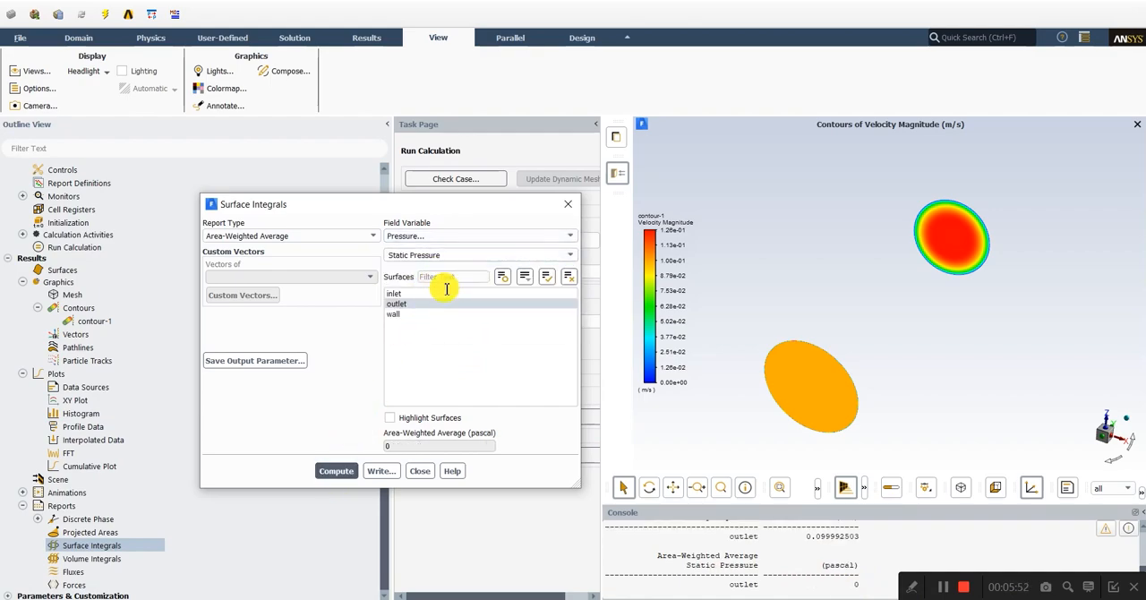
Step: Compute the area-weighted average static pressure on the inlet and save it as a new output parameter named P_inlet
click(566, 278)
click(421, 293)
click(328, 472)
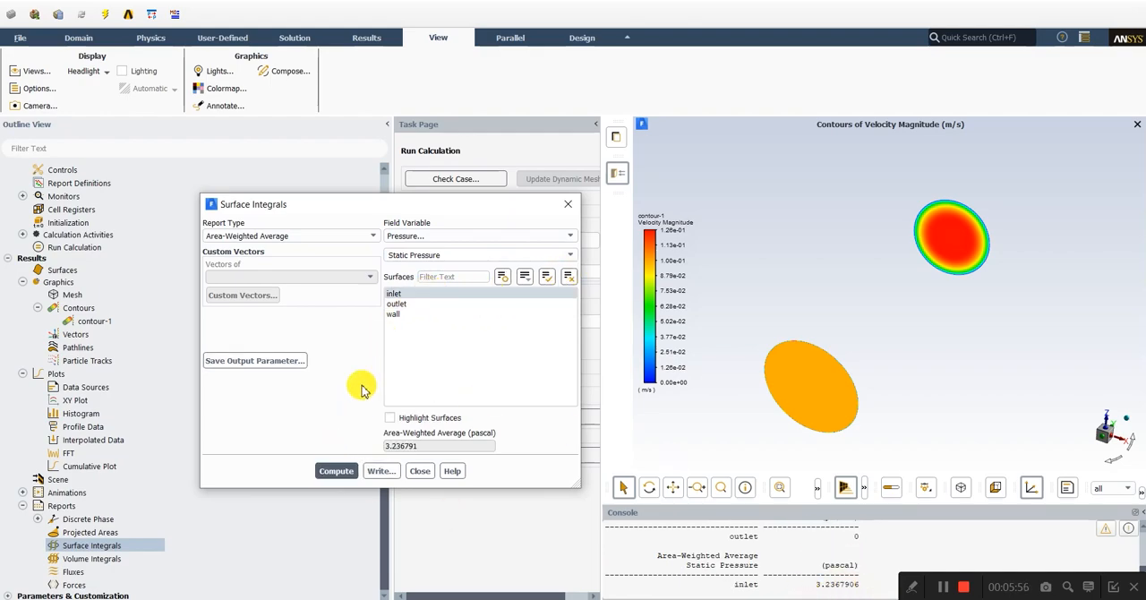
click(228, 360)
click(451, 387)
double_click(451, 387)
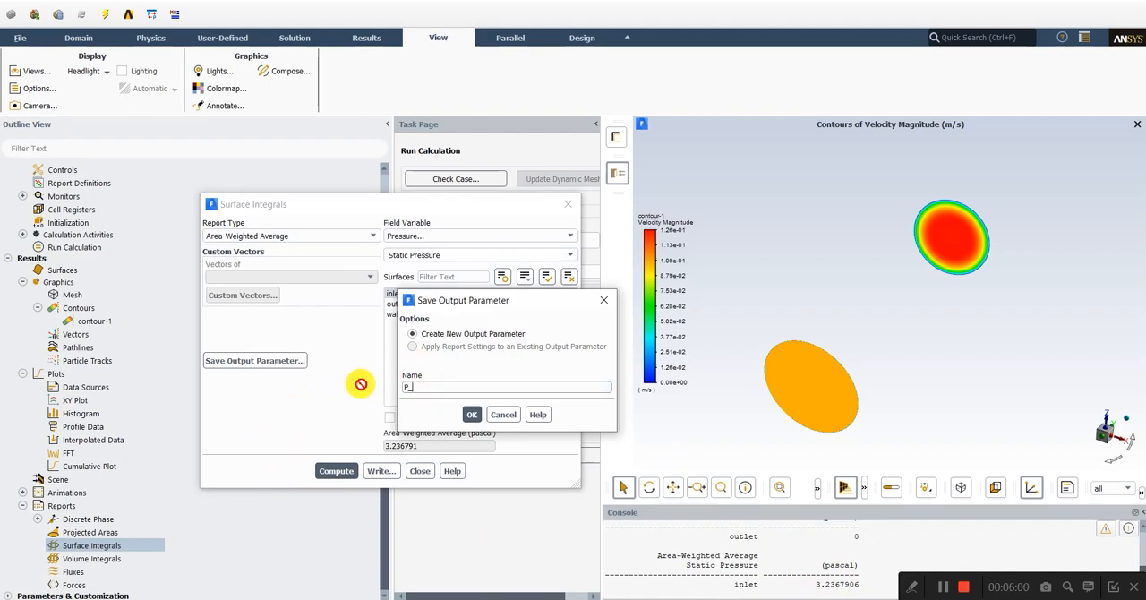
text(P_inlet)
click(472, 413)
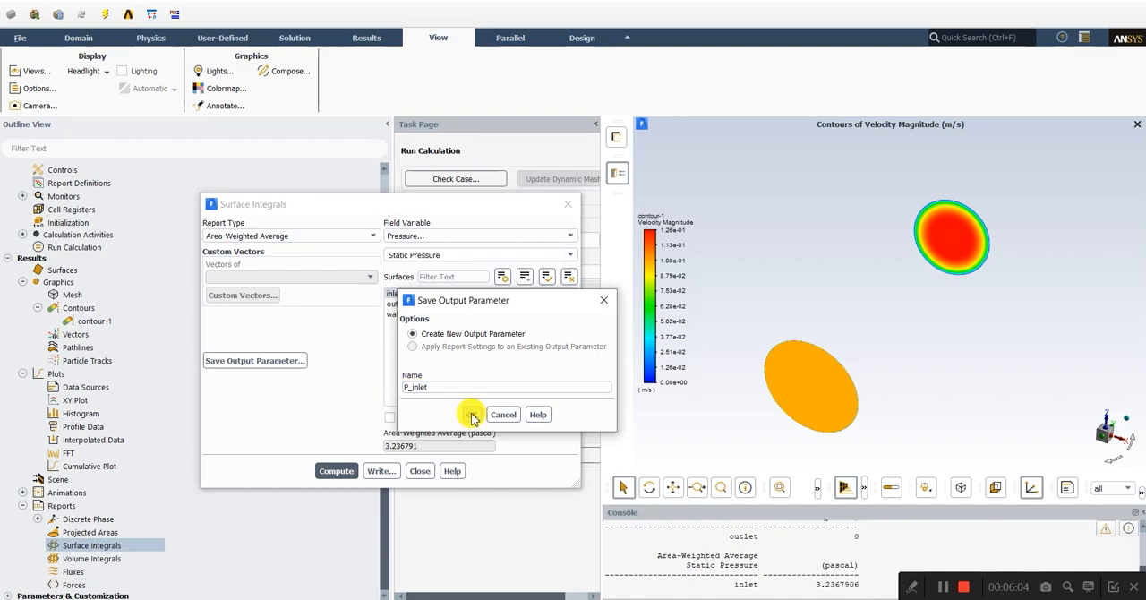
Step: Compute the area-weighted average static temperature on the outlet and save it as a new output parameter named T_outlet
click(539, 236)
click(445, 277)
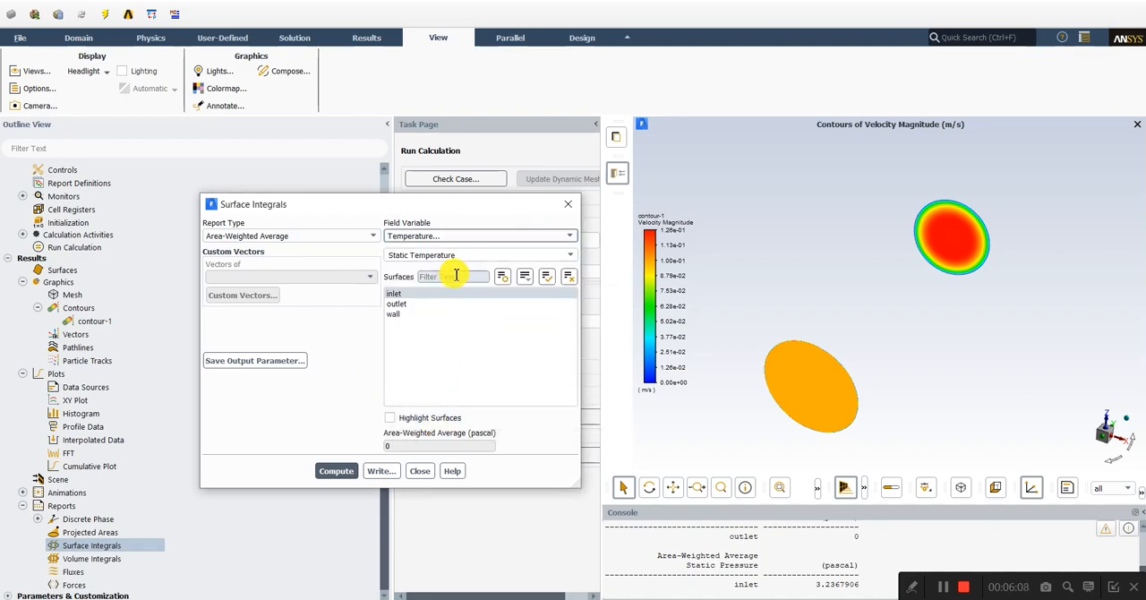
click(568, 275)
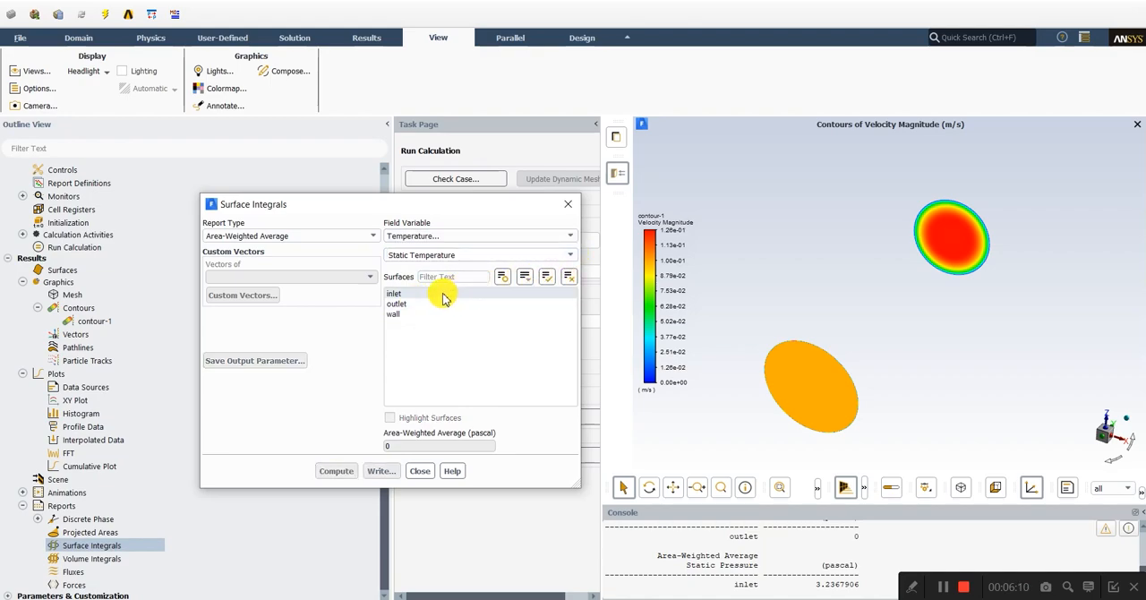
click(429, 305)
click(336, 470)
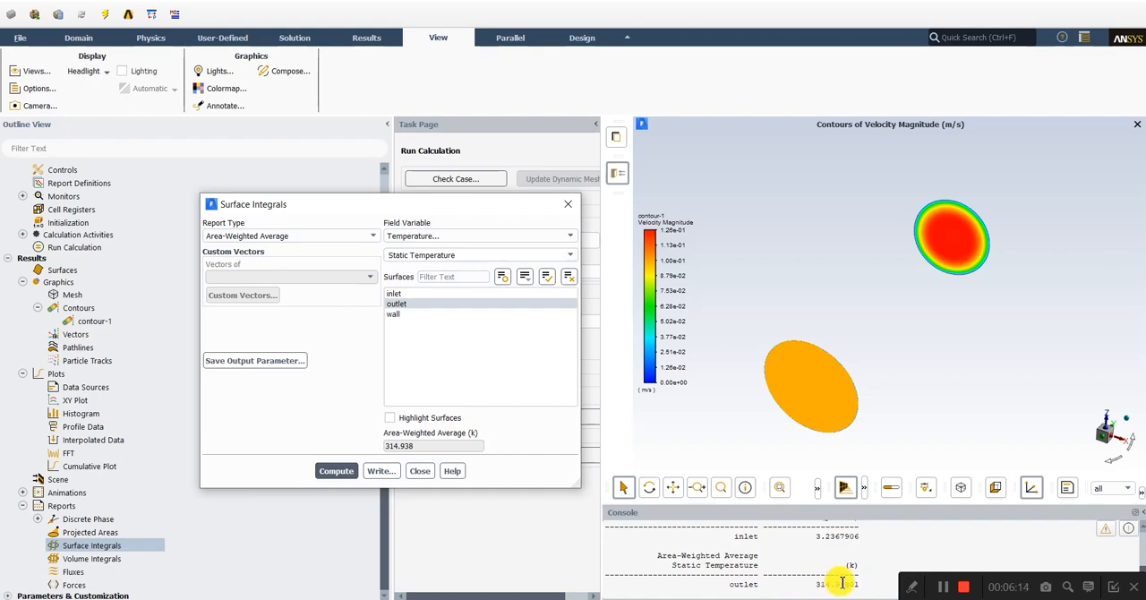
click(243, 360)
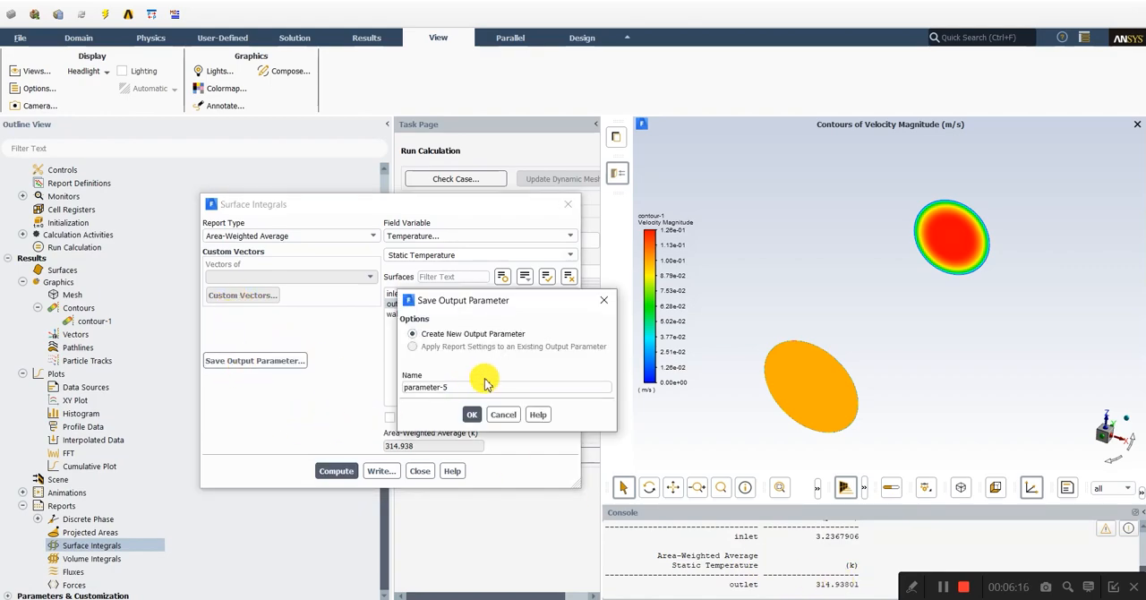
drag(456, 388, 373, 387)
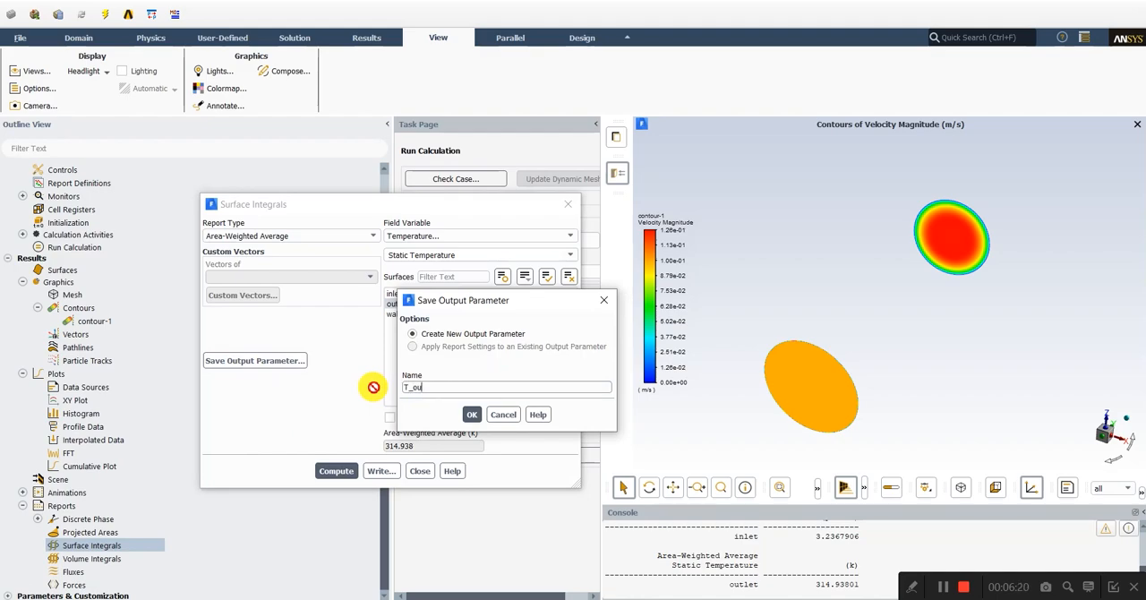
click(472, 414)
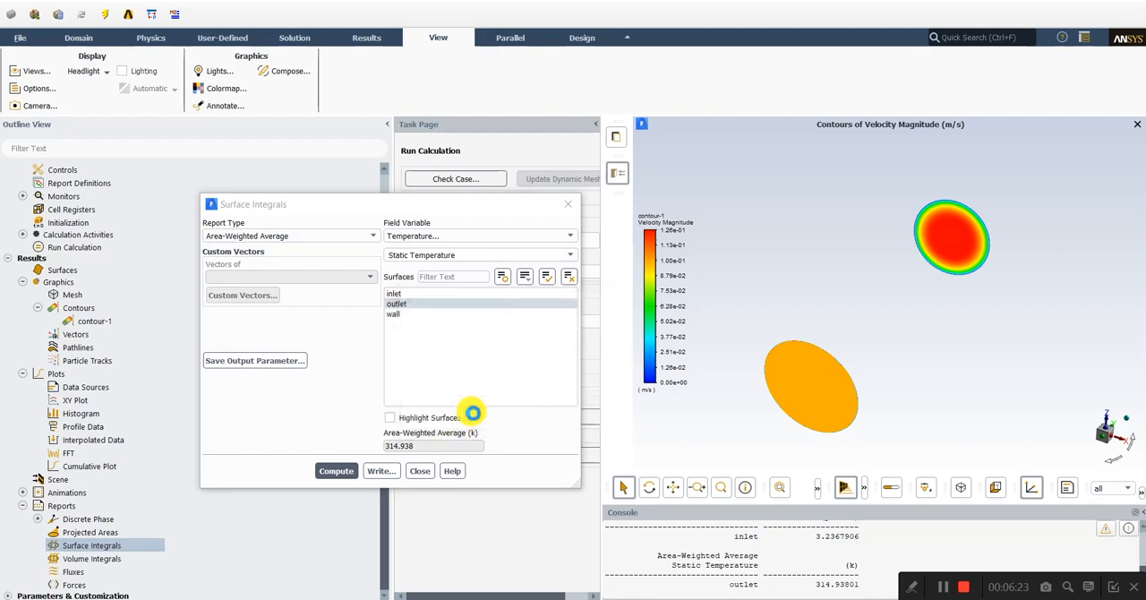
Step: Compute the area-weighted average wall shear stress on the wall and save it as a new output parameter named wall_shear
click(524, 236)
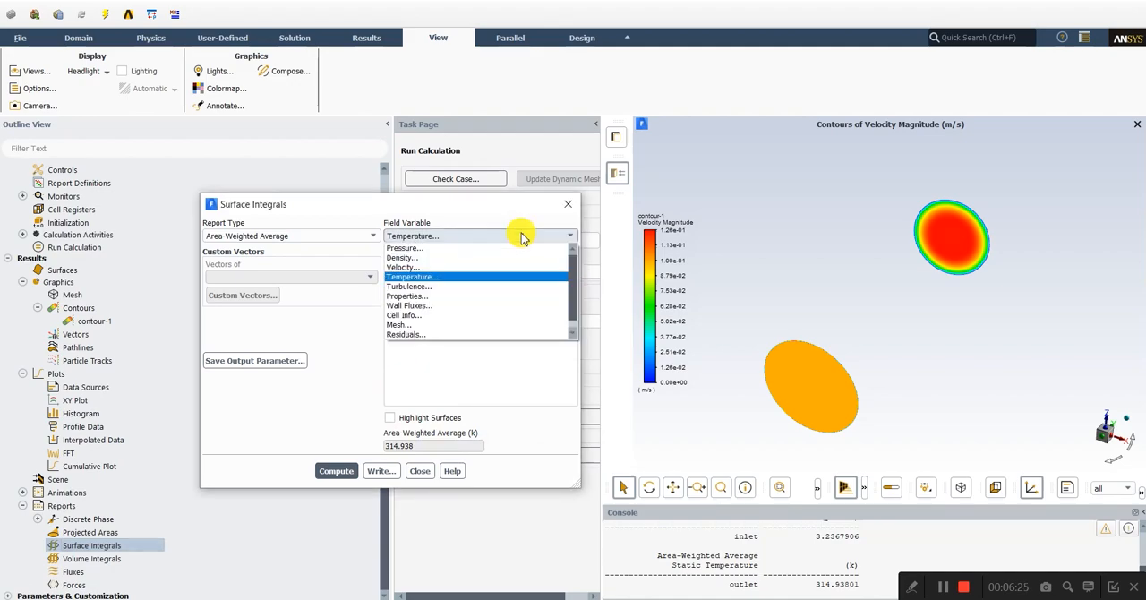
click(427, 307)
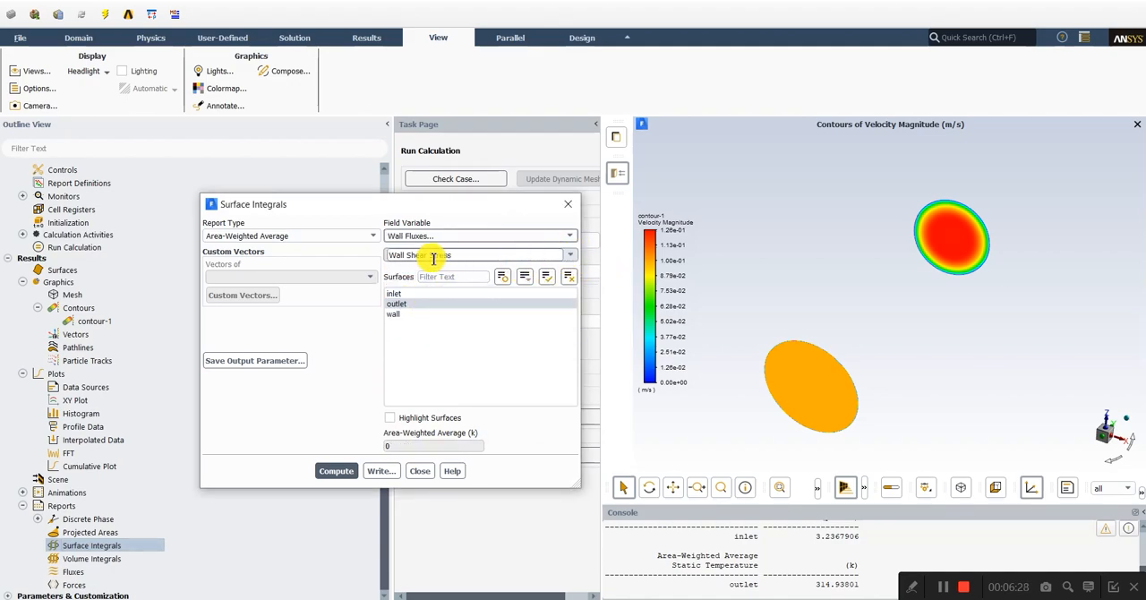
click(569, 276)
click(394, 315)
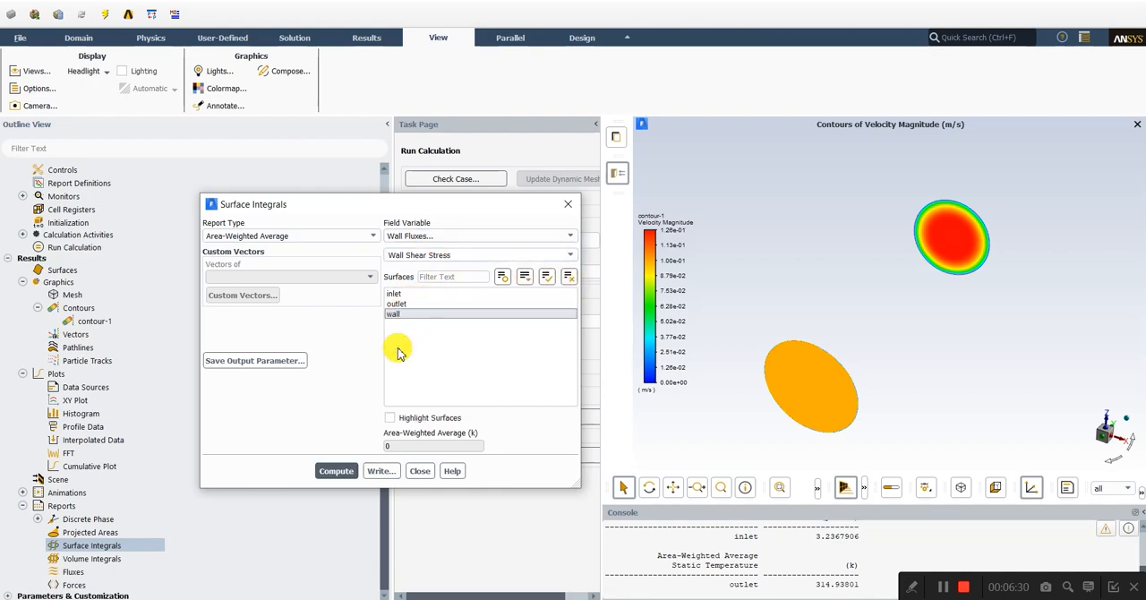
click(338, 471)
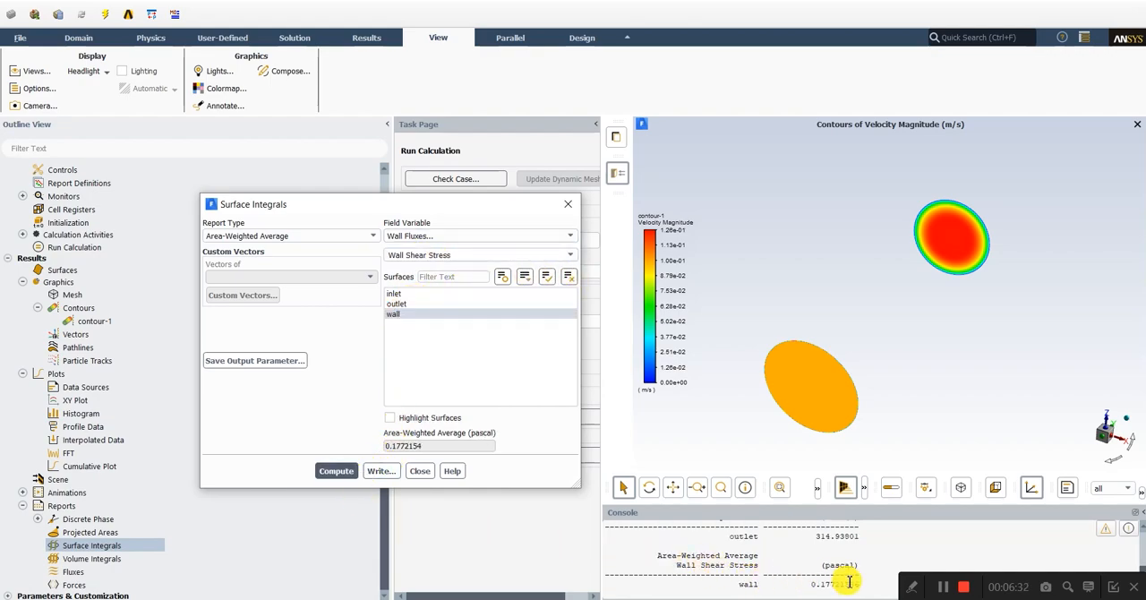
click(255, 360)
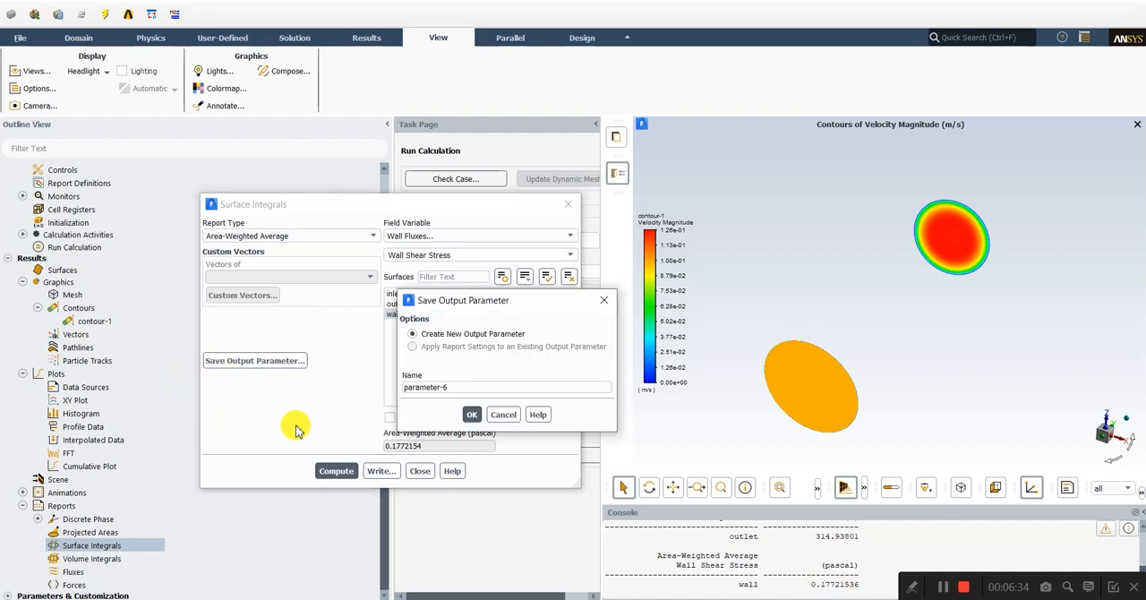
click(466, 388)
drag(467, 389, 264, 373)
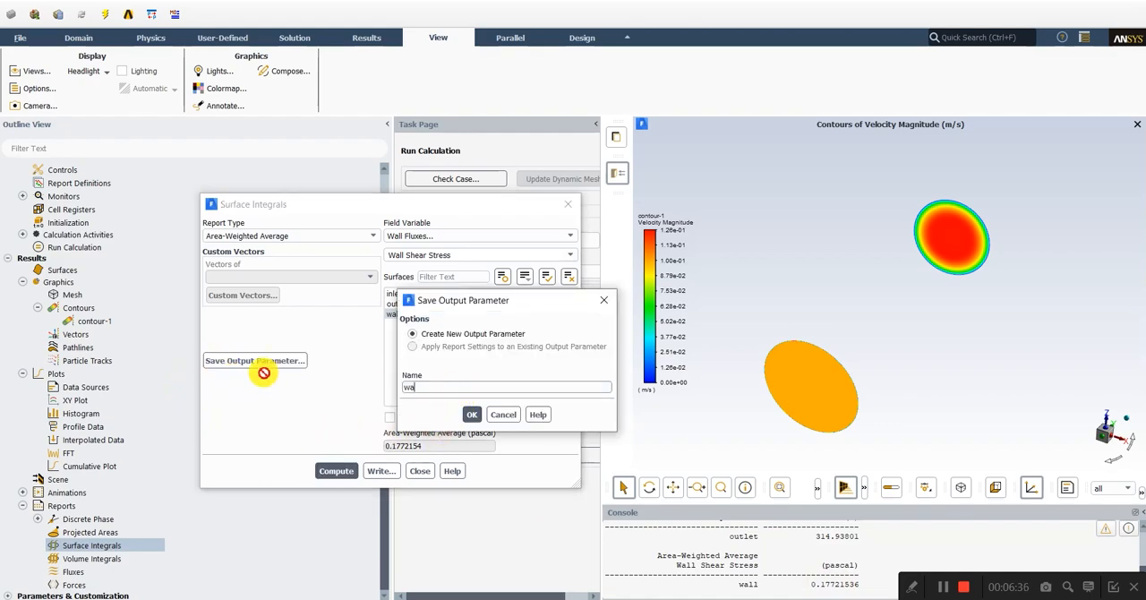
text(wall_shear)
click(472, 414)
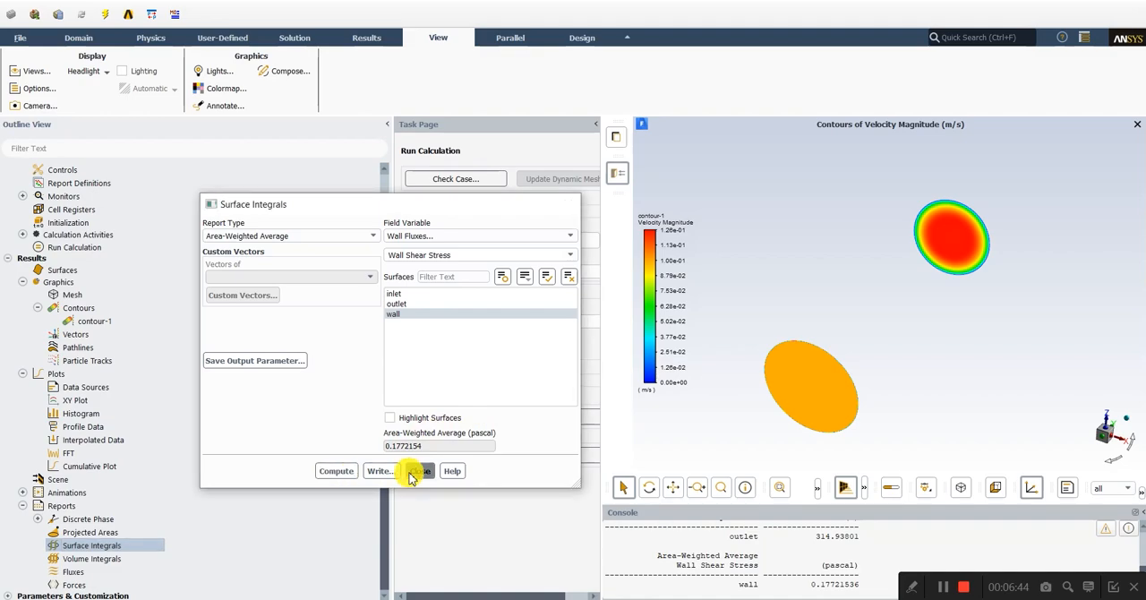
click(414, 474)
Step: Create a YZ plane surface at X = 0 m and display a new filled velocity magnitude contour on it
double_click(98, 313)
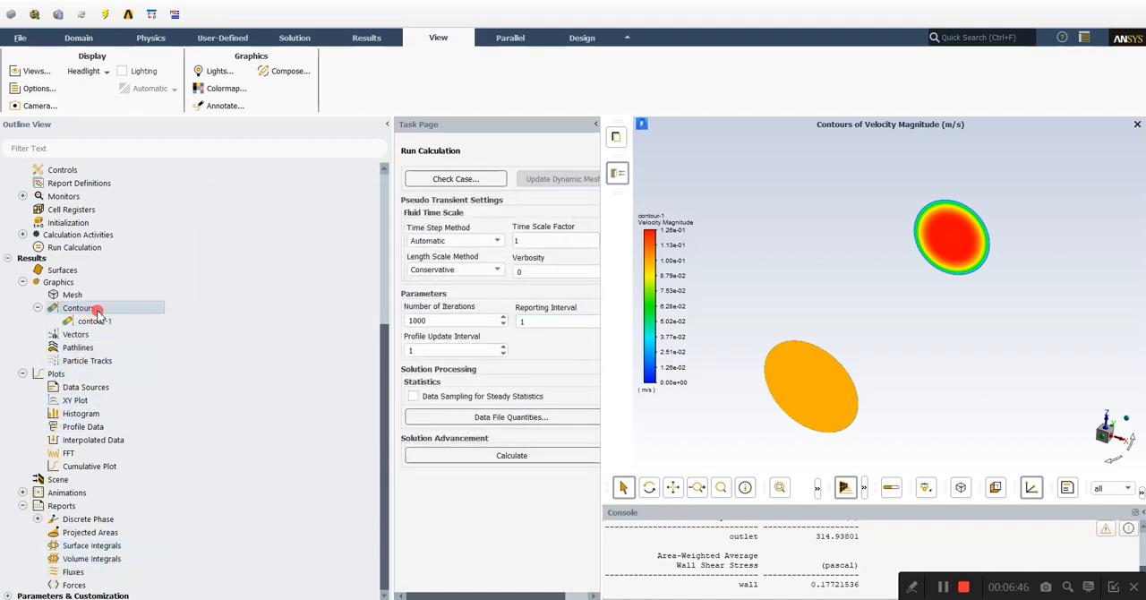
click(534, 400)
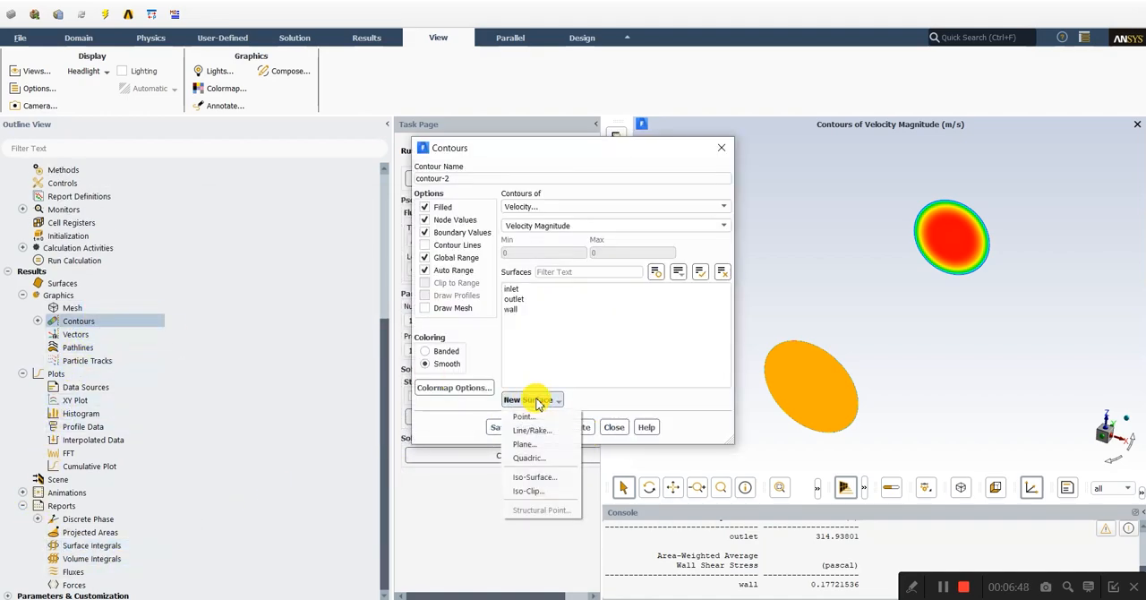
click(540, 443)
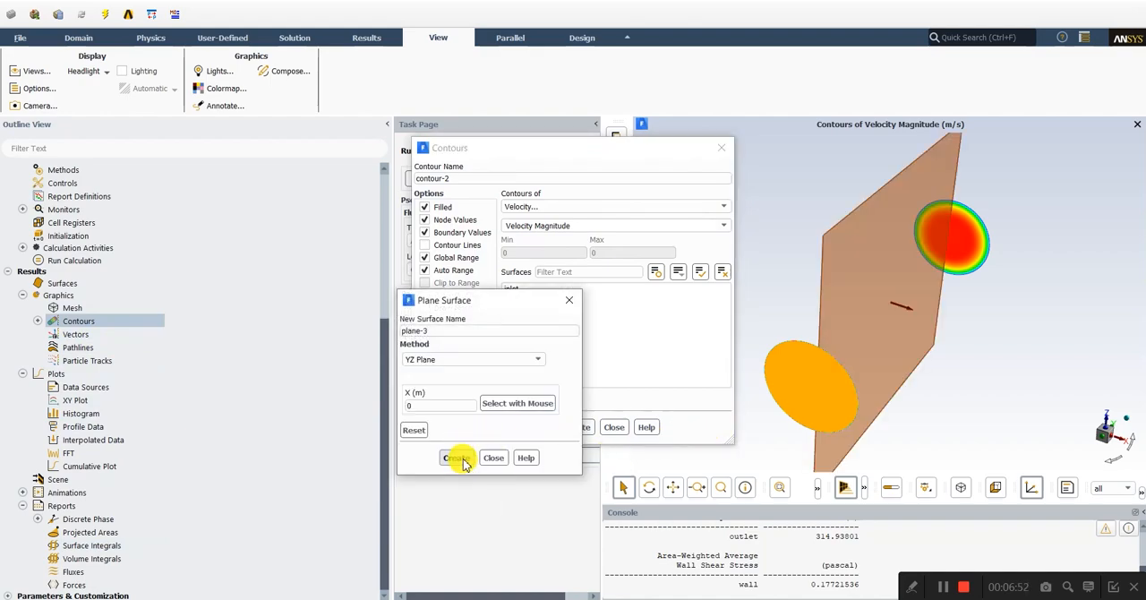
click(493, 457)
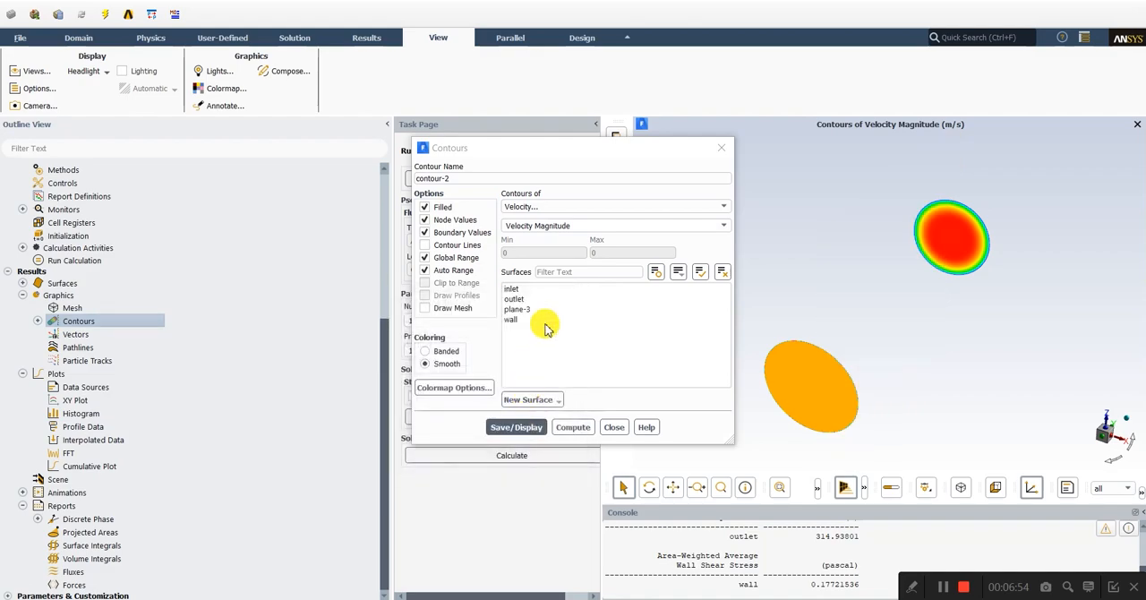
click(535, 308)
click(516, 427)
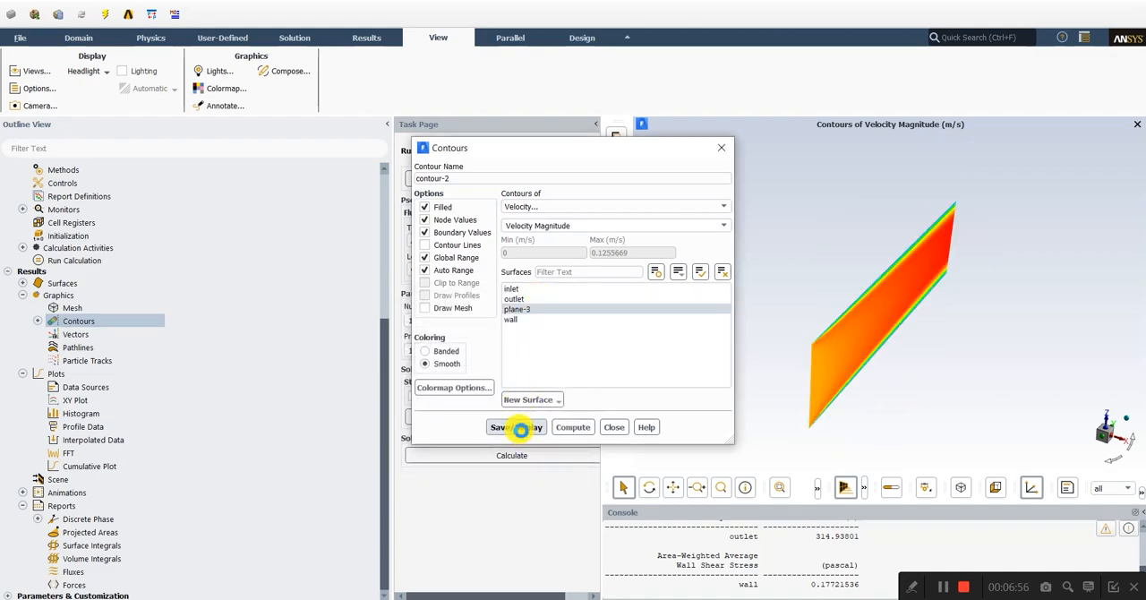
Step: Change the contour on the YZ plane to static temperature, display it, and close the contour settings
drag(813, 335, 790, 323)
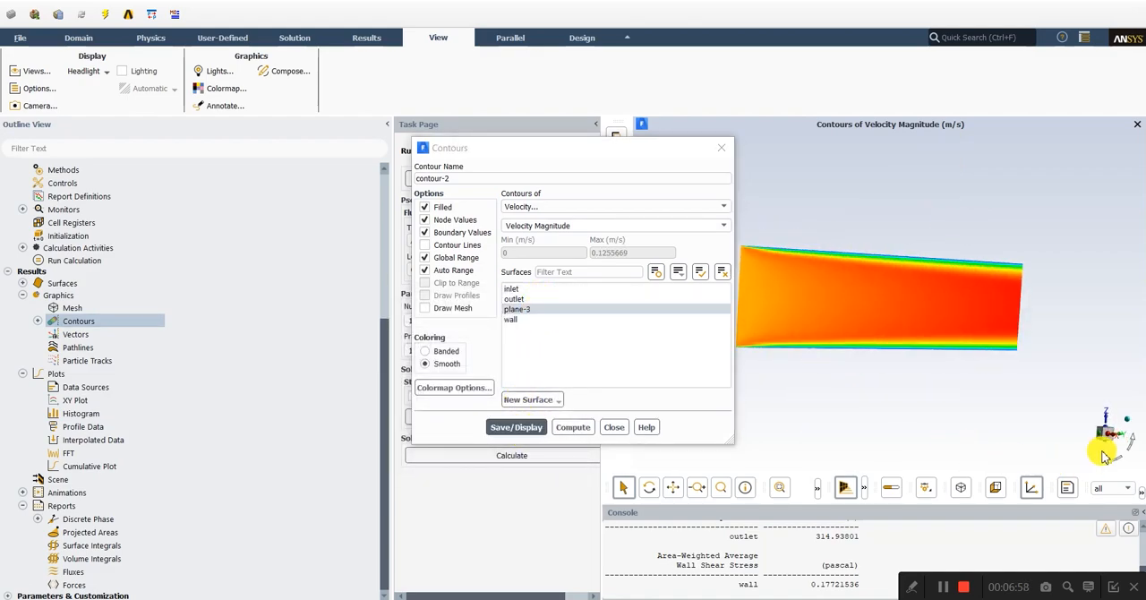
click(1113, 434)
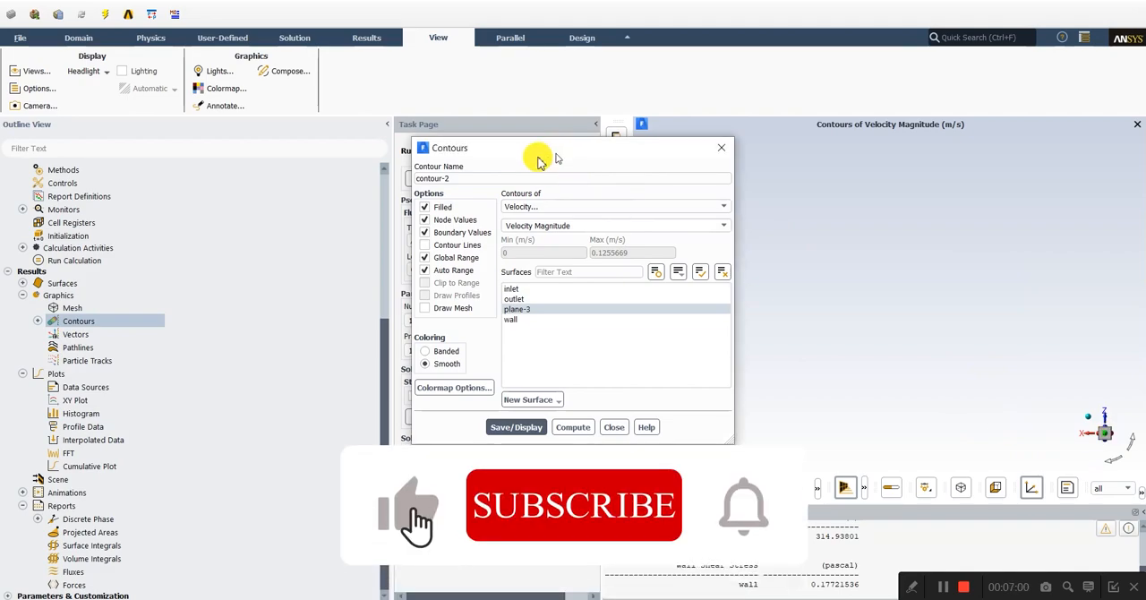
drag(532, 159, 359, 179)
click(1094, 424)
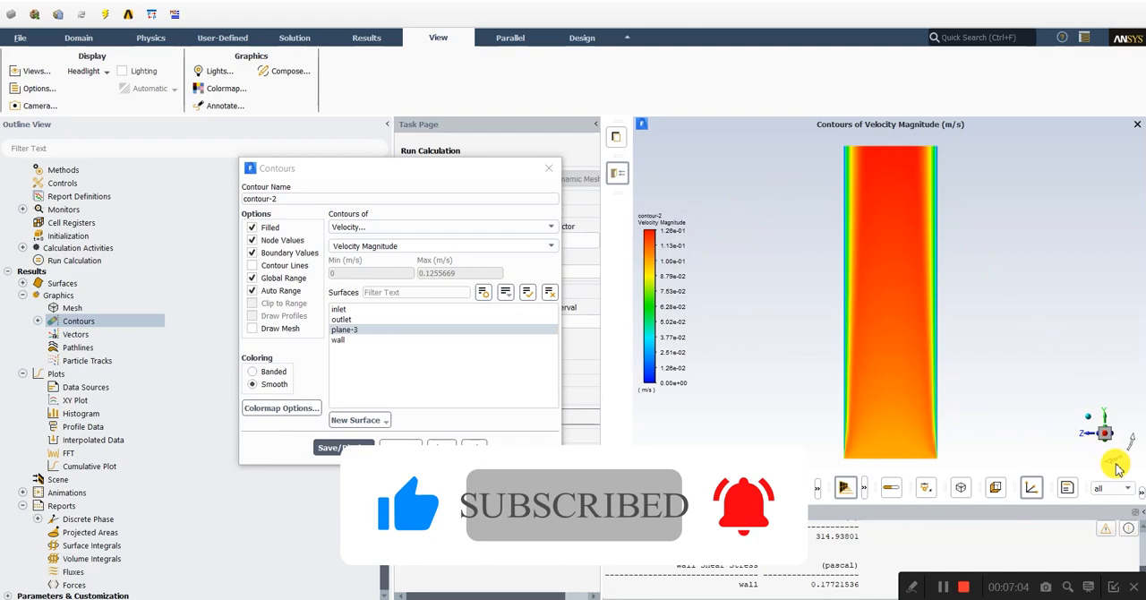
click(1116, 464)
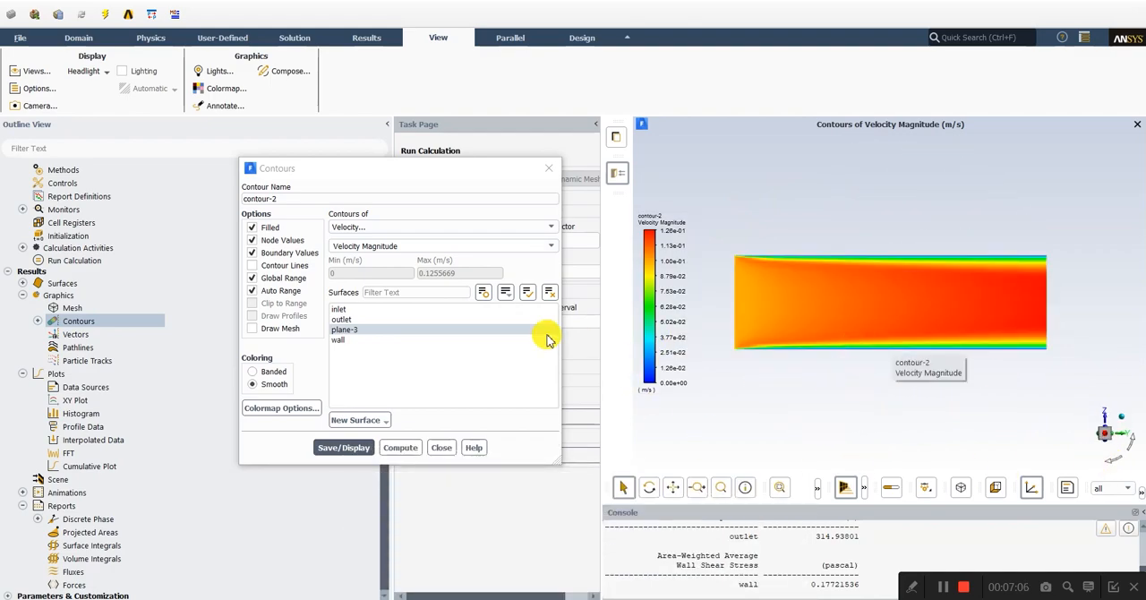
click(415, 230)
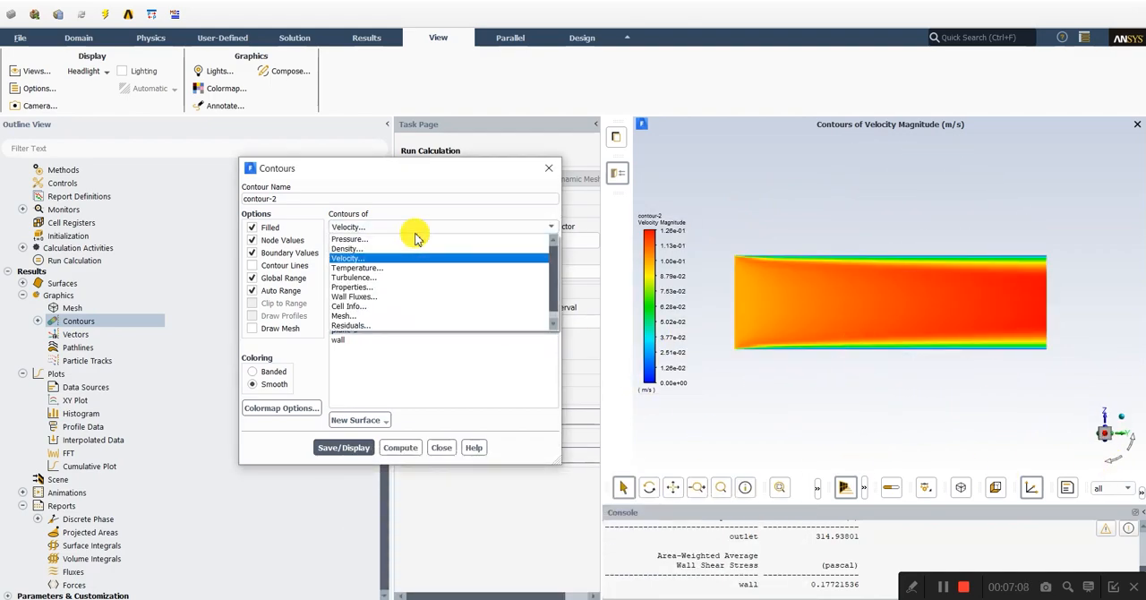
click(376, 267)
click(342, 447)
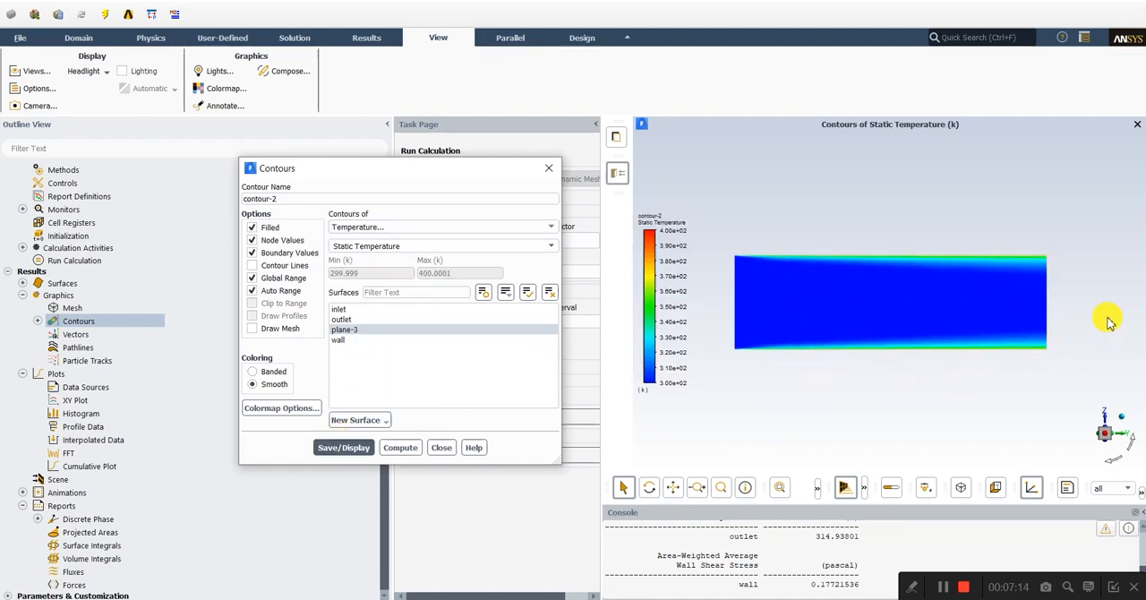
click(441, 448)
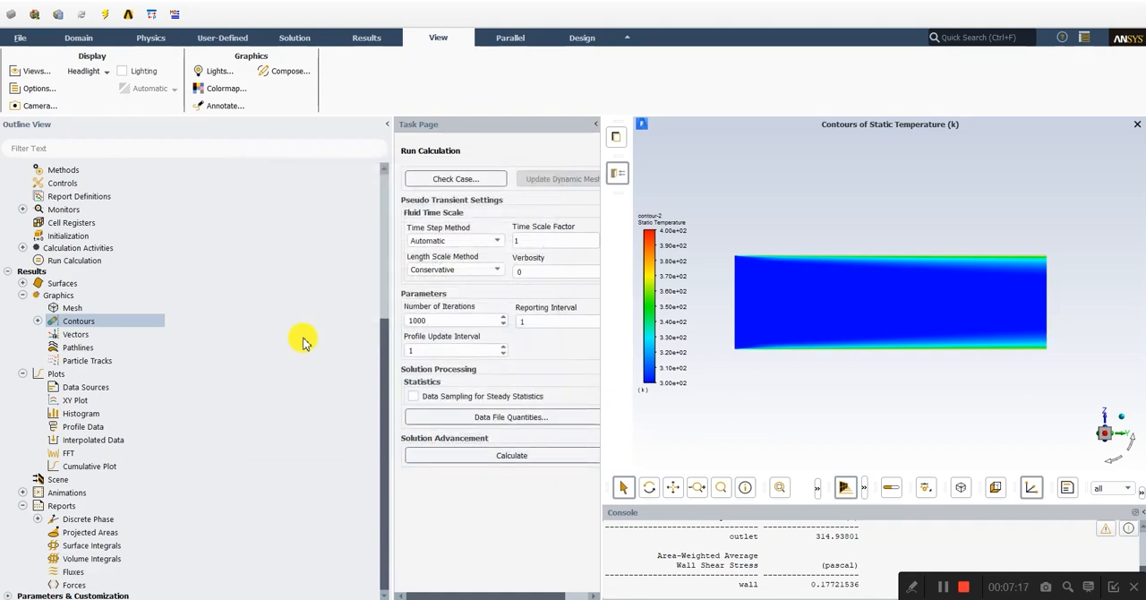
click(20, 40)
click(187, 237)
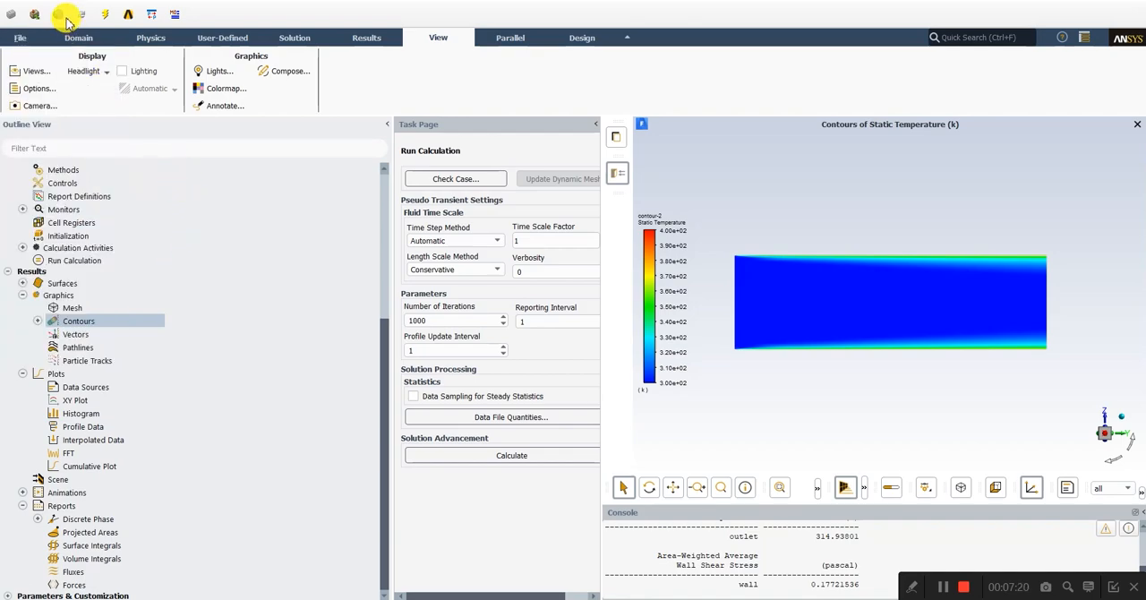
click(104, 15)
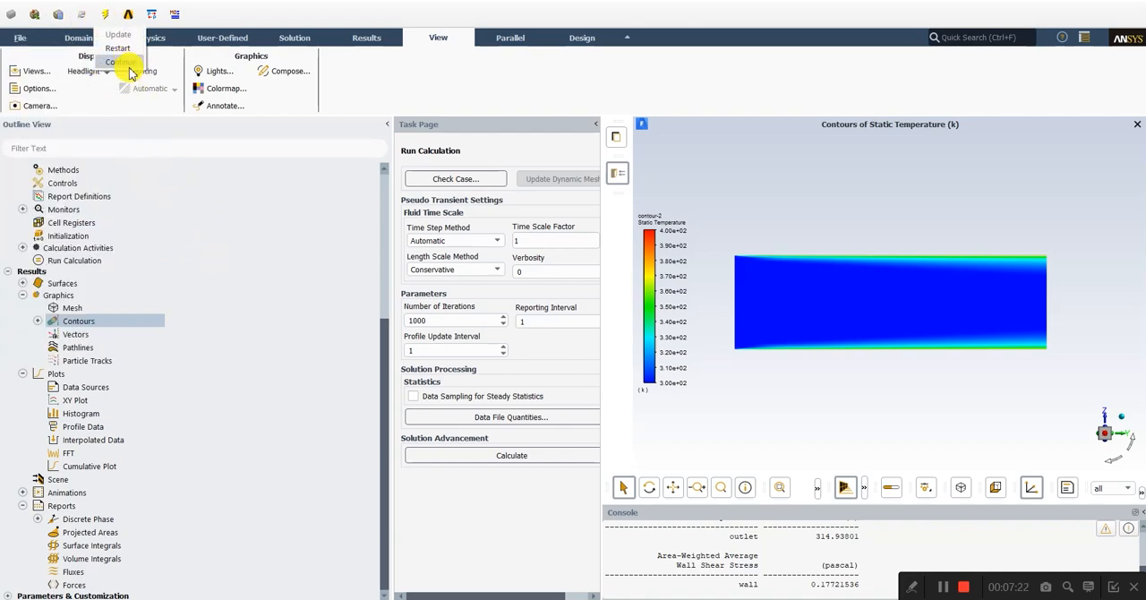
click(227, 236)
Step: Close Fluent and return to Workbench, using the settings changes for current and future calculations
click(20, 40)
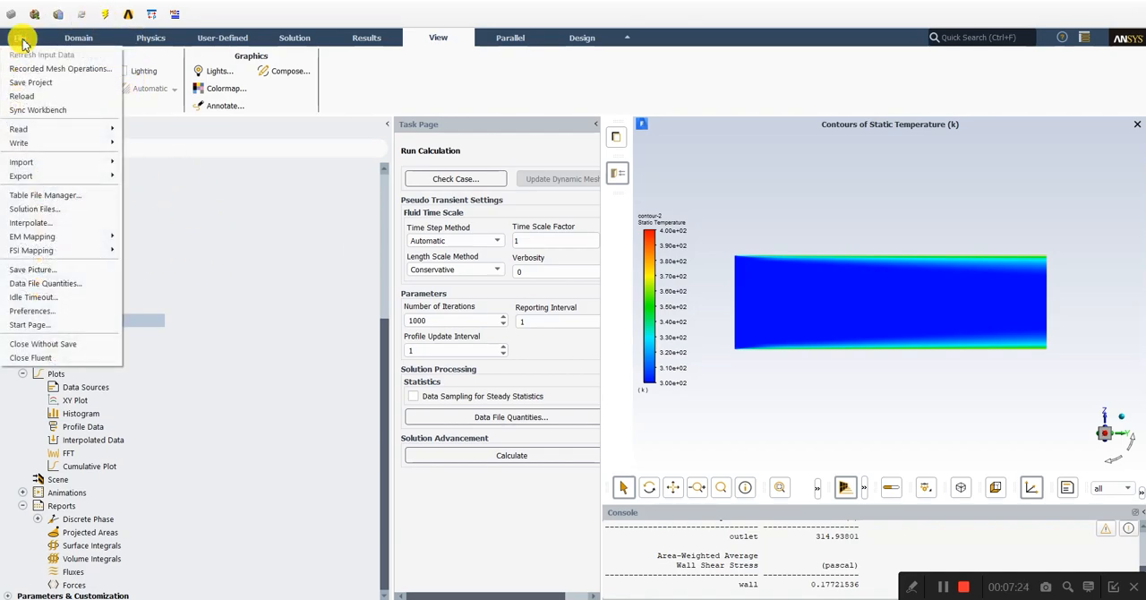
click(49, 364)
click(412, 348)
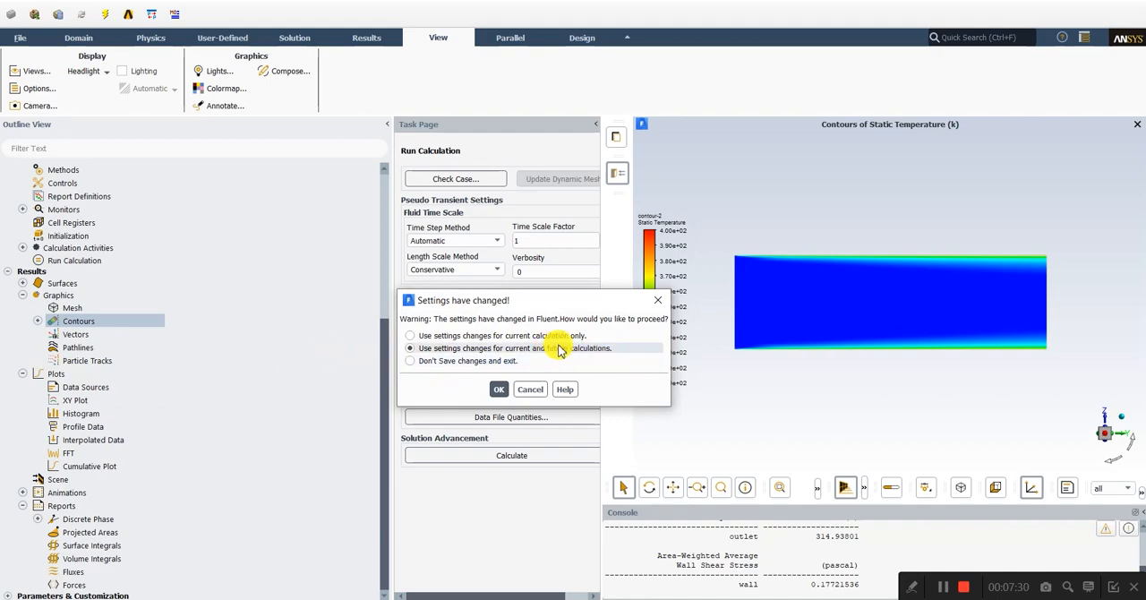
click(498, 391)
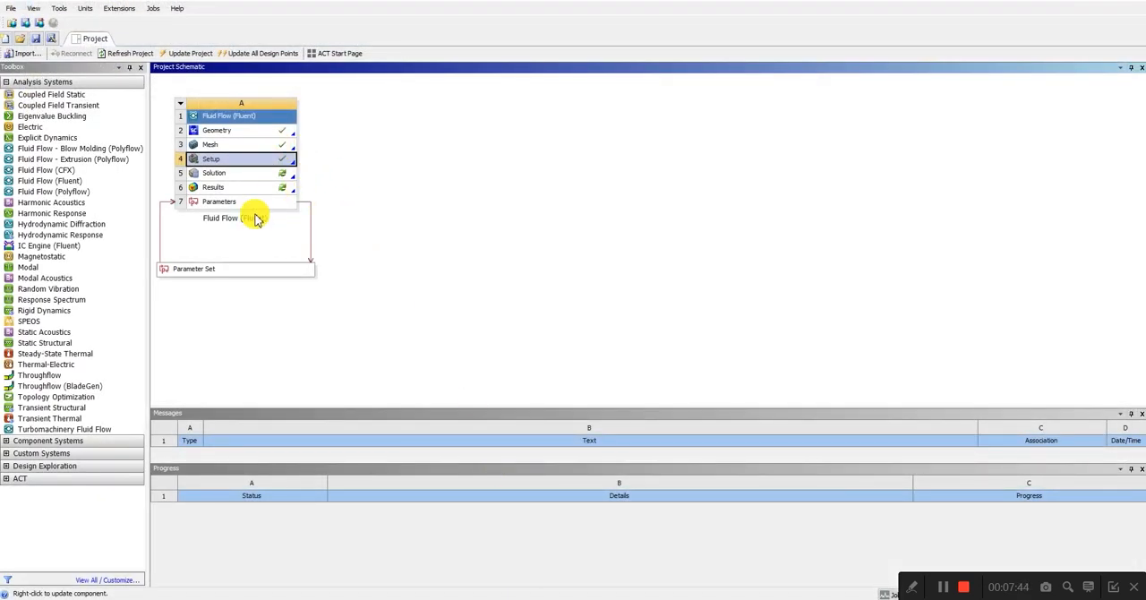
Step: Open the project's Parameter Set and add a design point with a Length of 25 mm
double_click(228, 269)
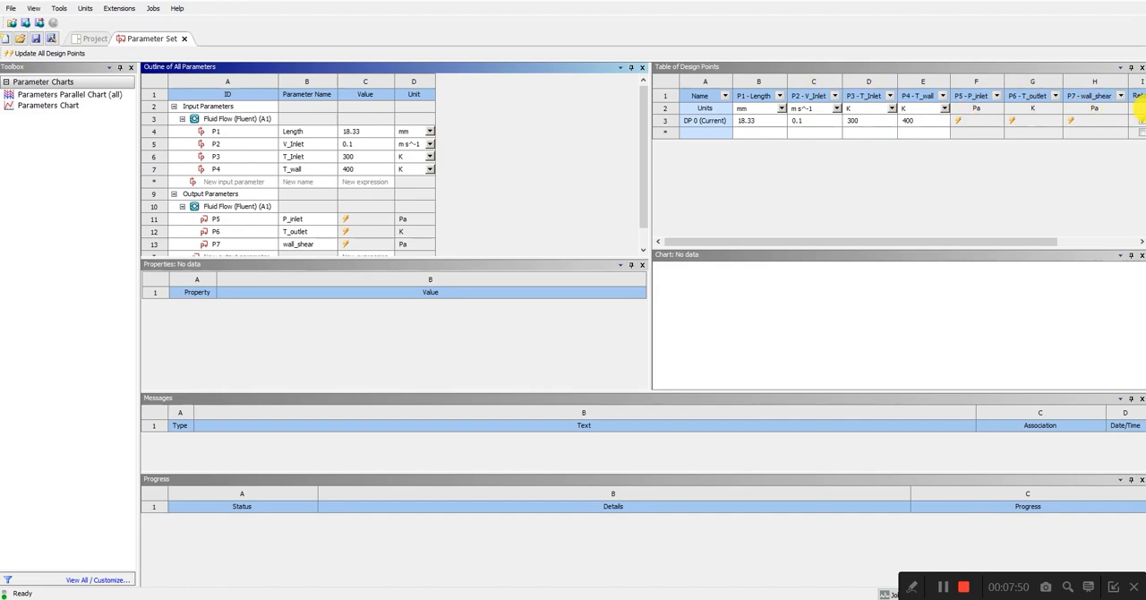
double_click(763, 134)
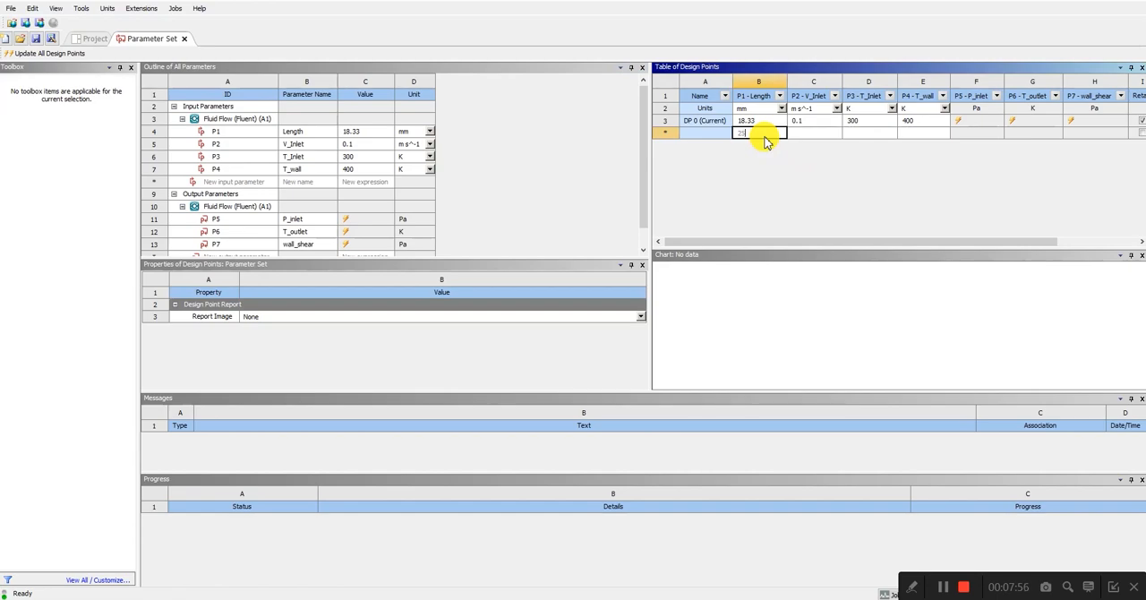
key(Return)
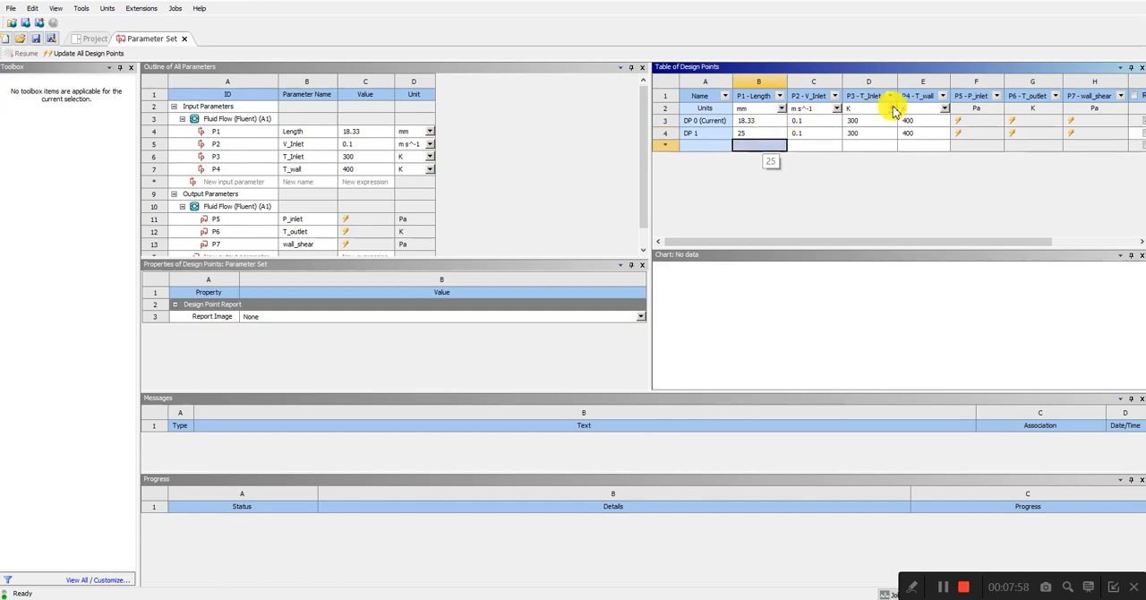
Step: Add another design point with Length 25 mm and T_wall 350 K
text(25)
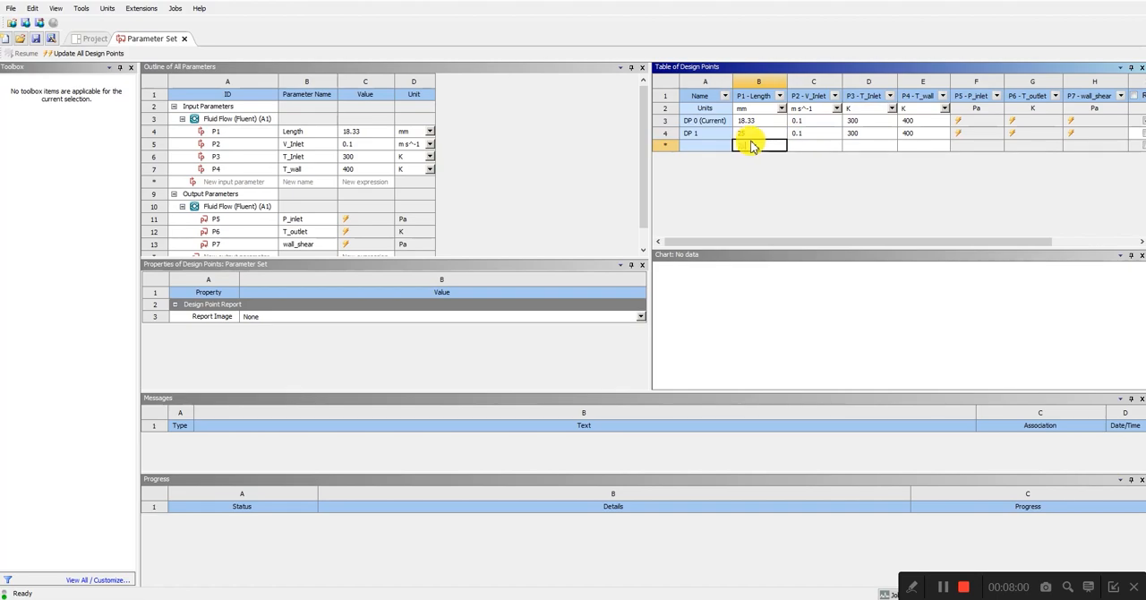
click(810, 146)
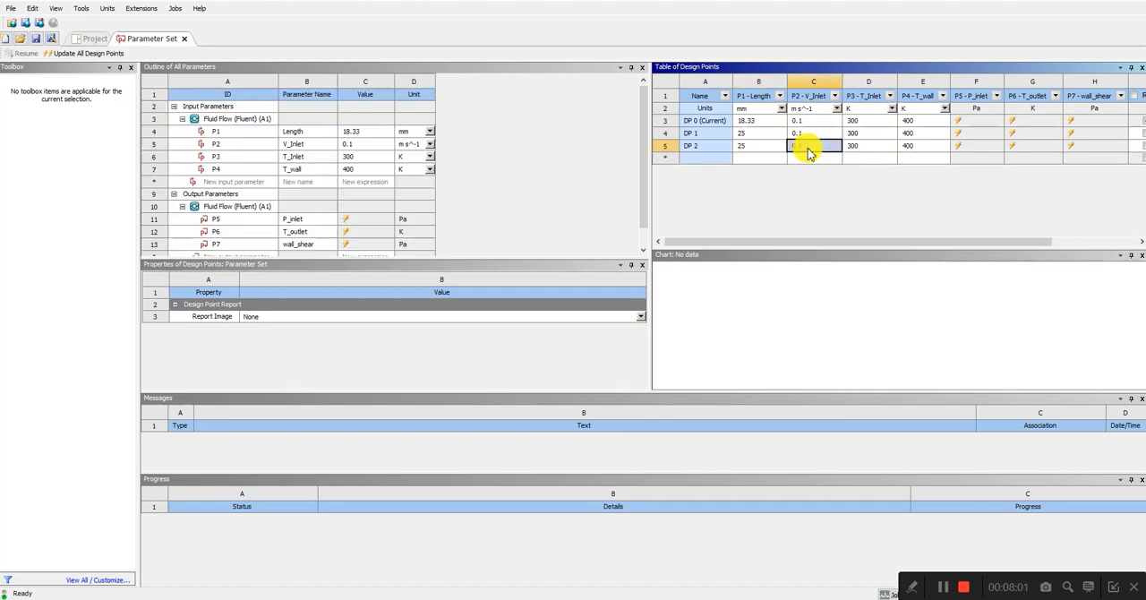
click(862, 148)
click(913, 149)
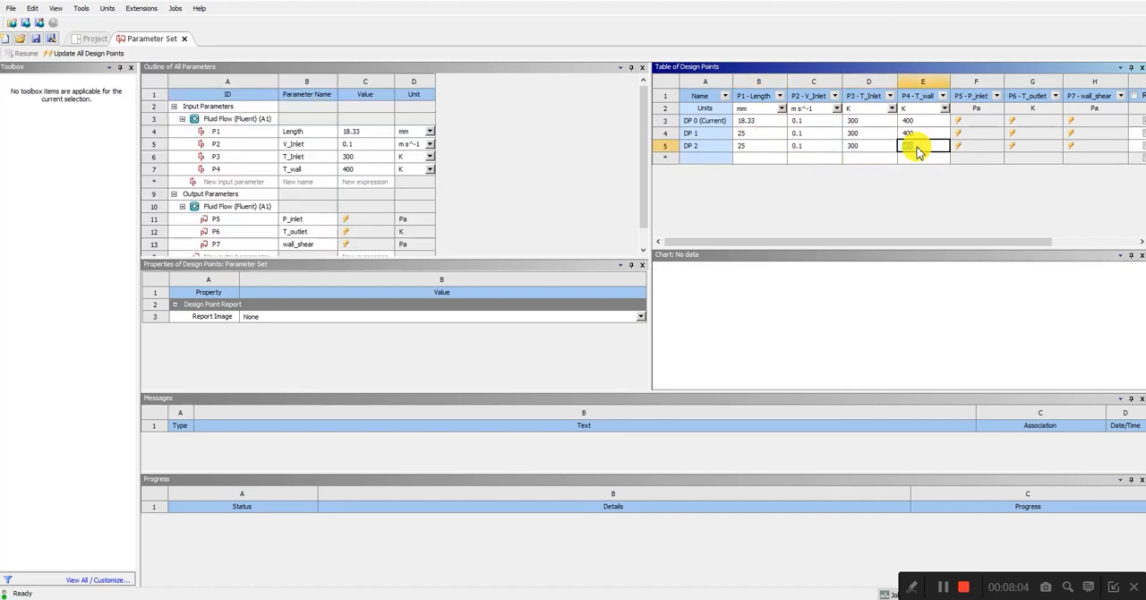
key(Return)
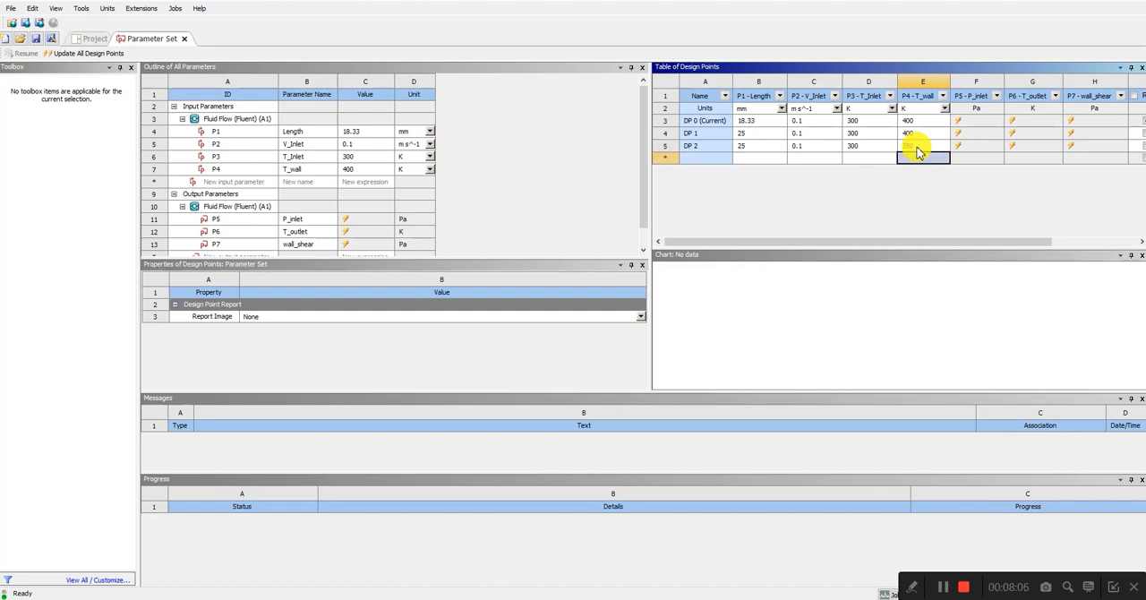
Step: Add two more design points that vary only V_Inlet, one at 0.2 m/s and one at 0.01 m/s
click(760, 158)
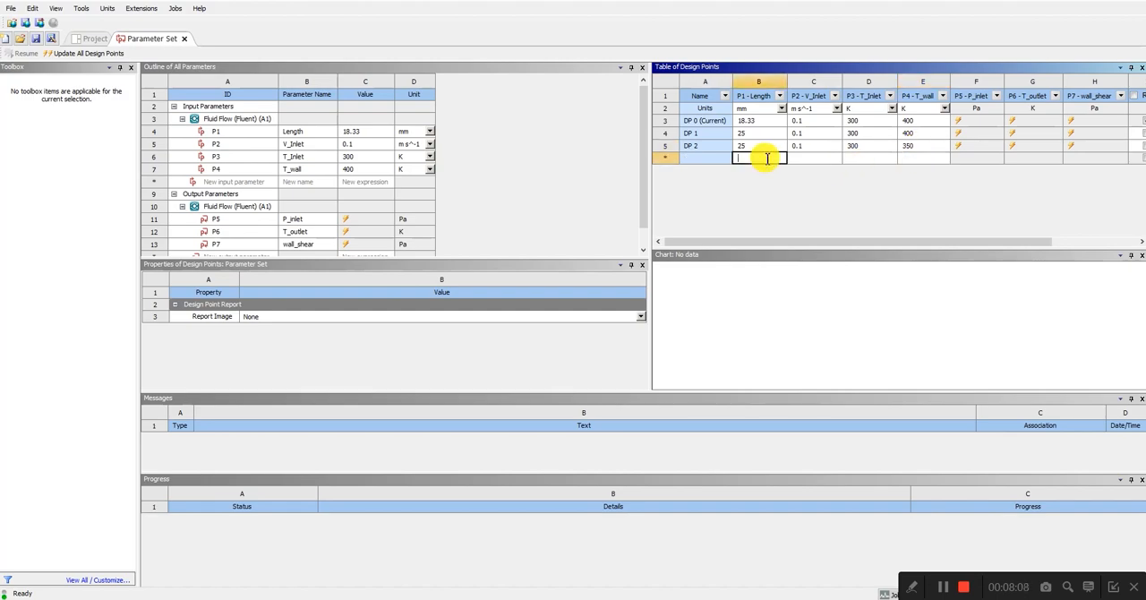
click(825, 159)
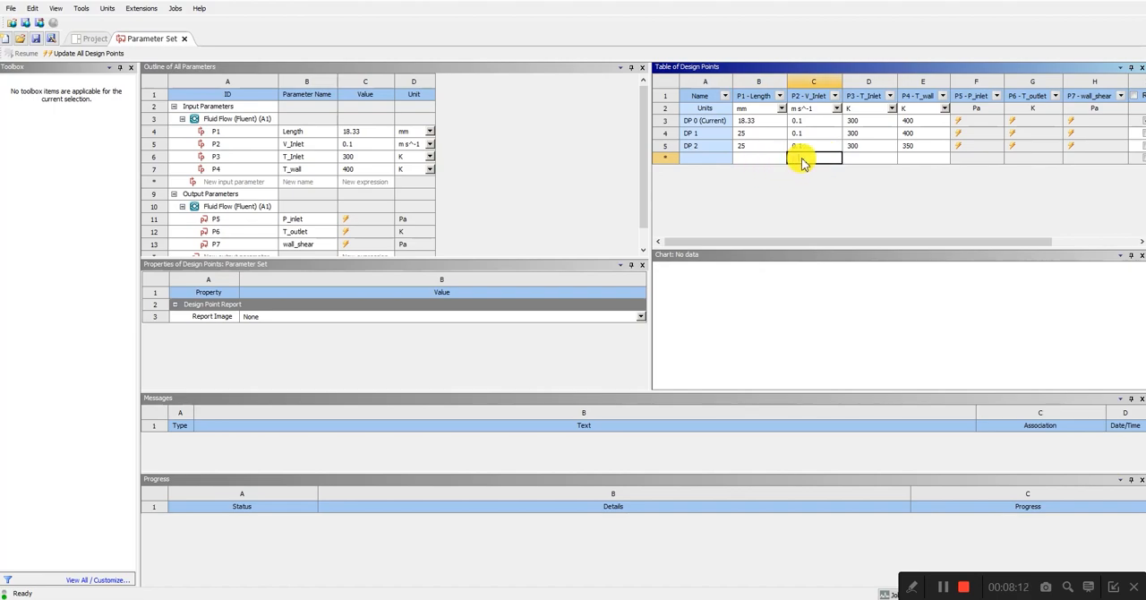
key(Return)
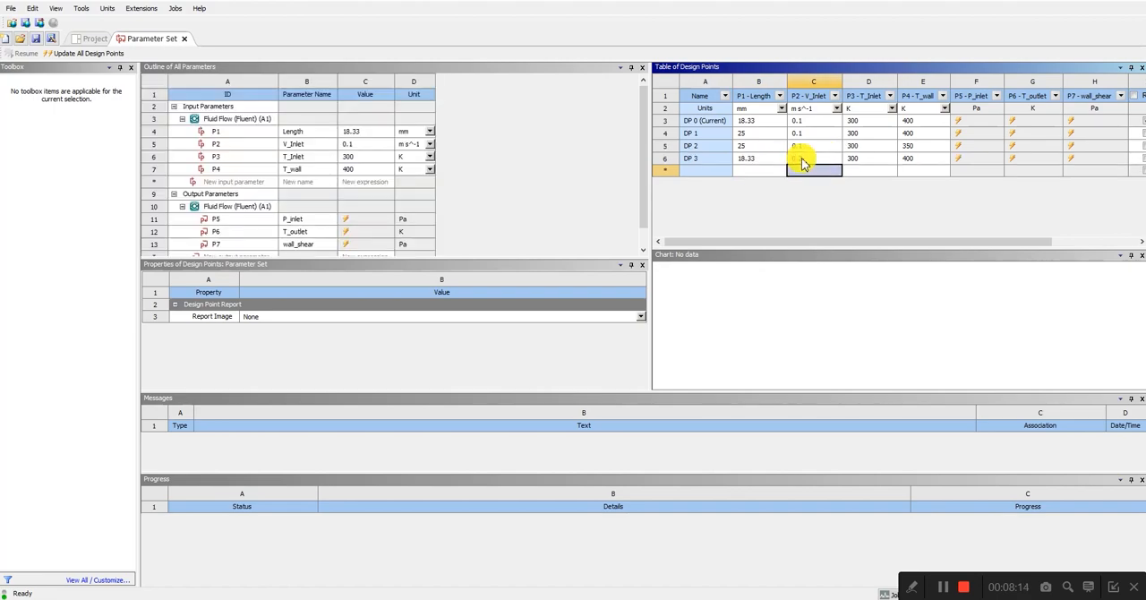
click(805, 170)
text(0.2)
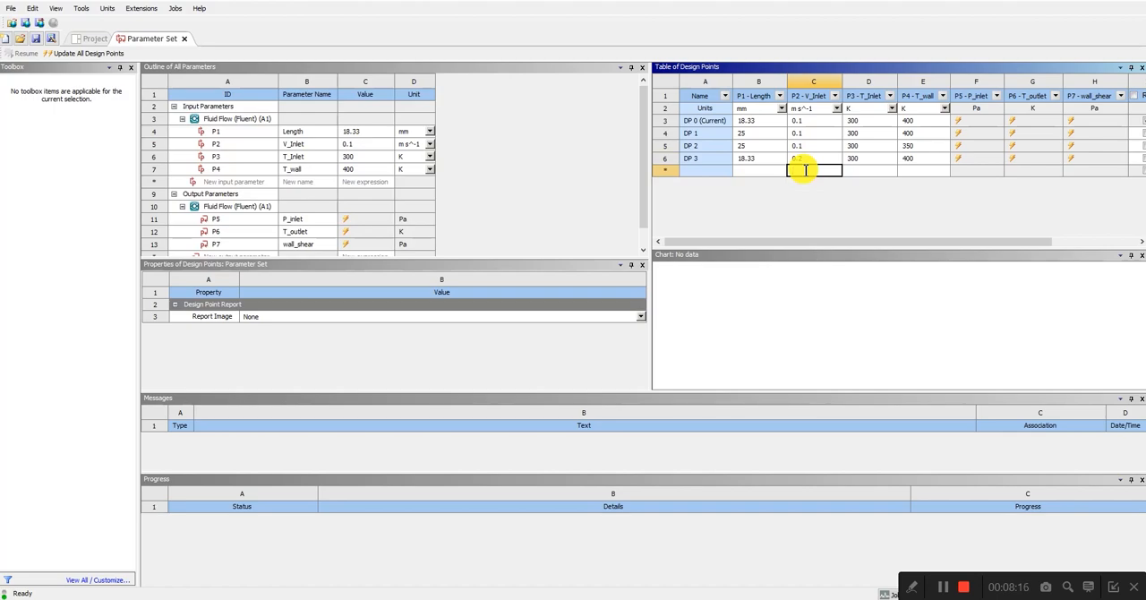
text(0.01)
key(Return)
Step: Retain the data of every design point in the table and update all design points
drag(805, 242, 888, 239)
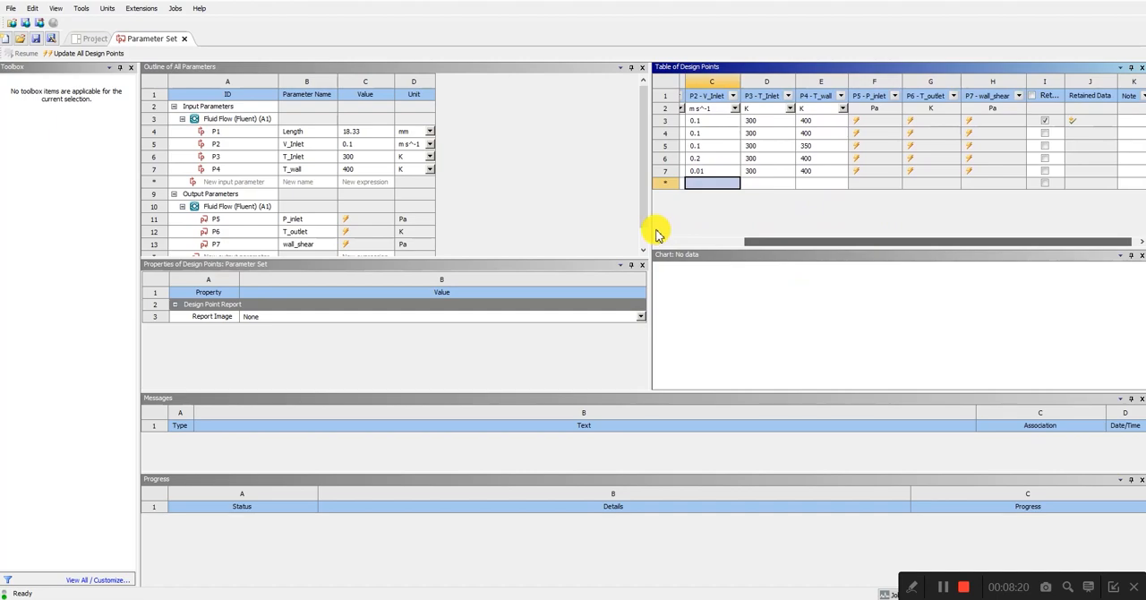
drag(651, 223, 375, 218)
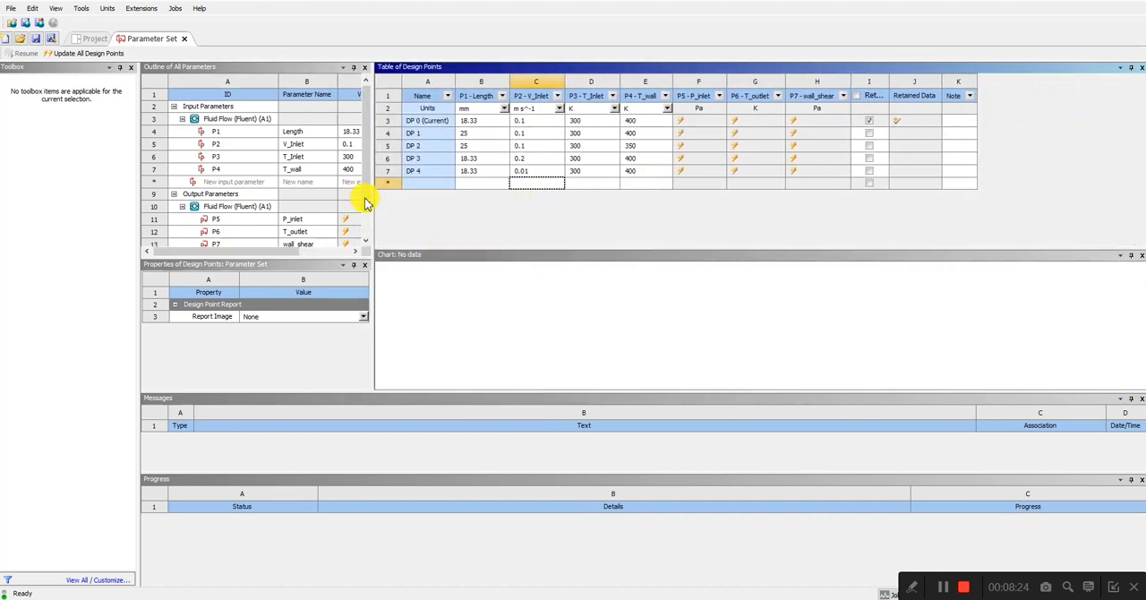
drag(375, 217, 511, 206)
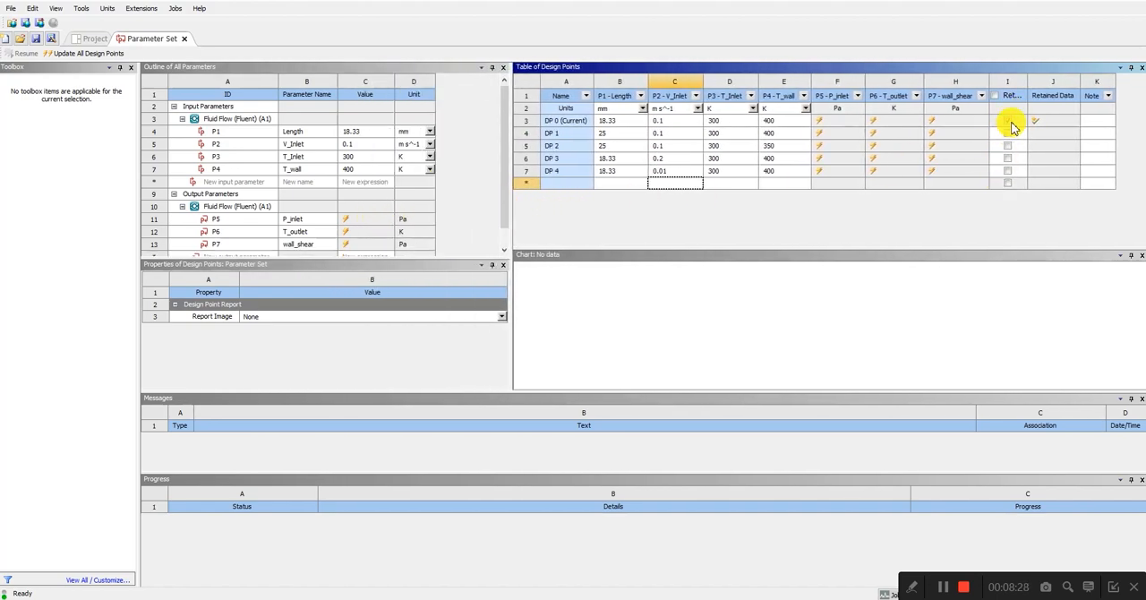
click(996, 95)
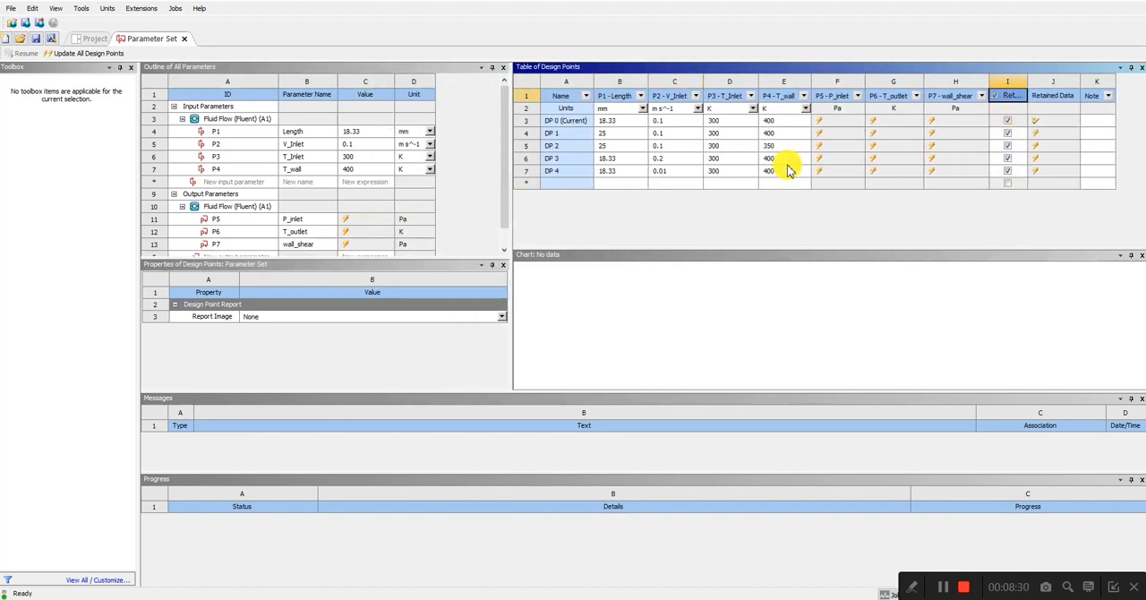
click(90, 55)
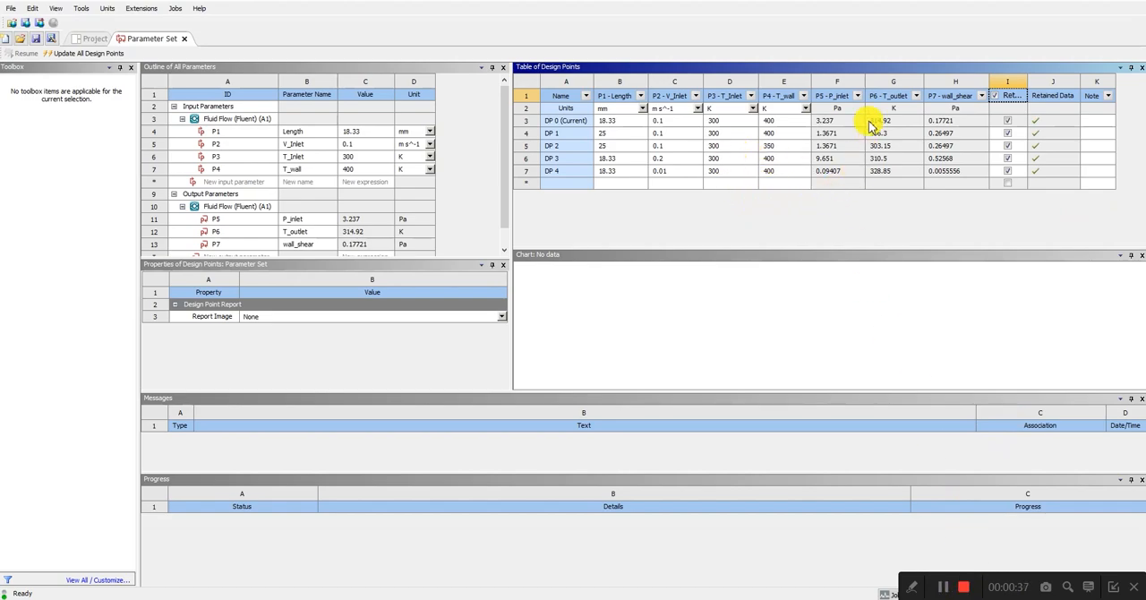
click(967, 591)
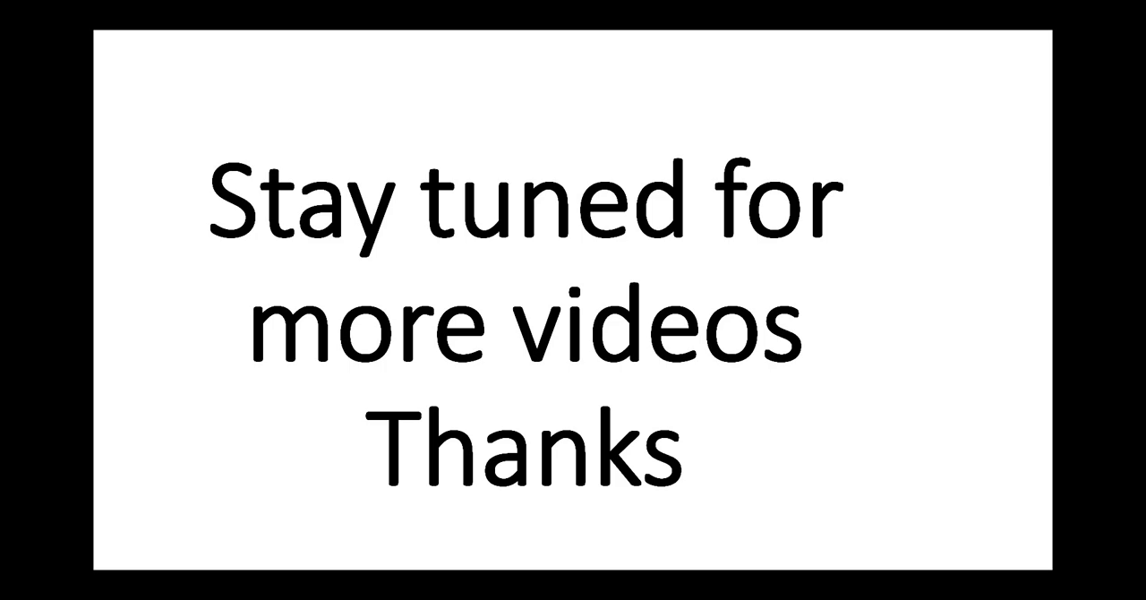